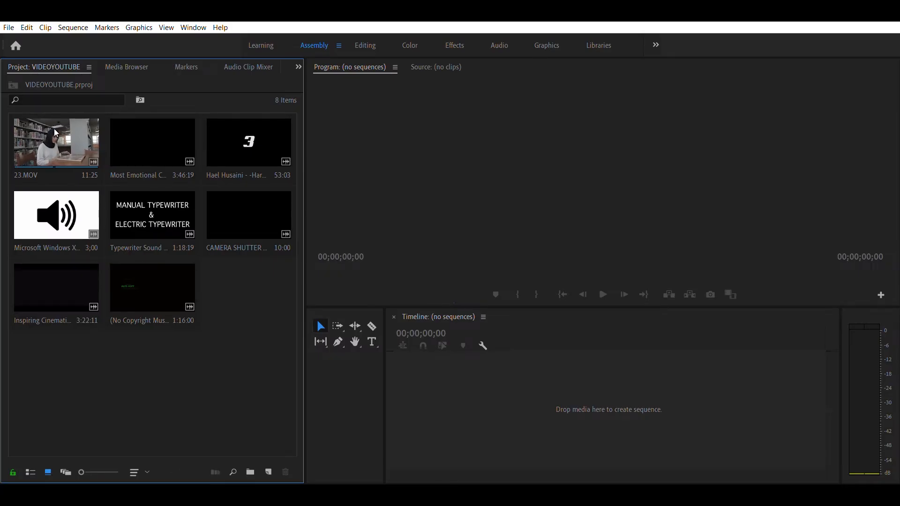
- Open the 23.MOV clip for source preview and switch to the Editing workspace
{"action": "double_click", "coordinate": [173, 168]}
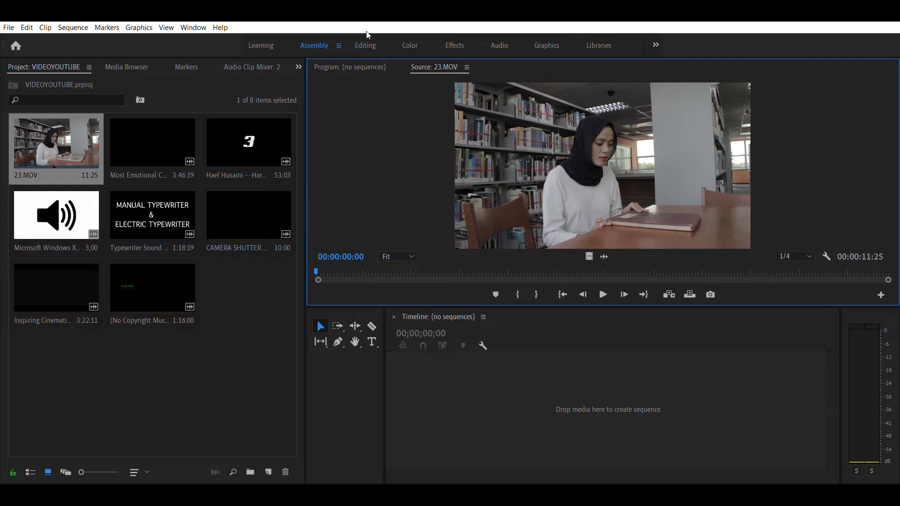
{"action": "left_click", "coordinate": [367, 35]}
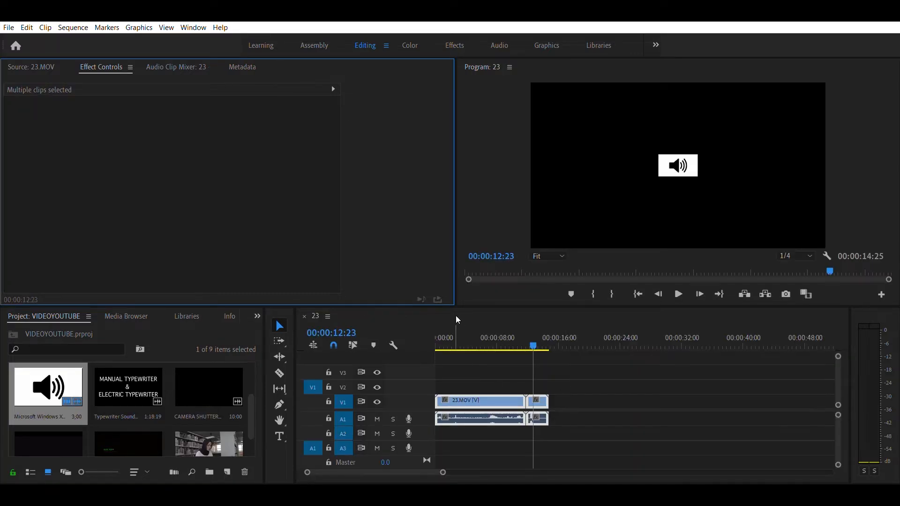
- Move the playhead to 00:00:04:03, try to shorten the 23.MOV clip on V1 from its end, and undo the edit
{"action": "mouse_move", "coordinate": [450, 347]}
{"action": "left_mouse_down"}
{"action": "mouse_move", "coordinate": [499, 348]}
{"action": "mouse_move", "coordinate": [467, 350]}
{"action": "left_mouse_up"}
{"action": "mouse_move", "coordinate": [525, 401]}
{"action": "left_mouse_down"}
{"action": "mouse_move", "coordinate": [458, 400]}
{"action": "mouse_move", "coordinate": [526, 401]}
{"action": "left_mouse_up"}
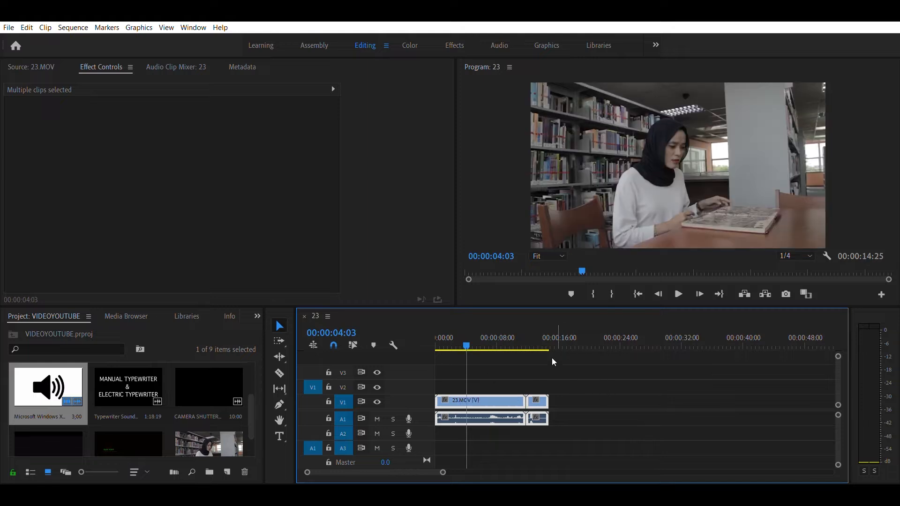
{"action": "left_click_drag", "start_coordinate": [525, 401], "coordinate": [483, 402]}
{"action": "key", "text": "ctrl+z"}
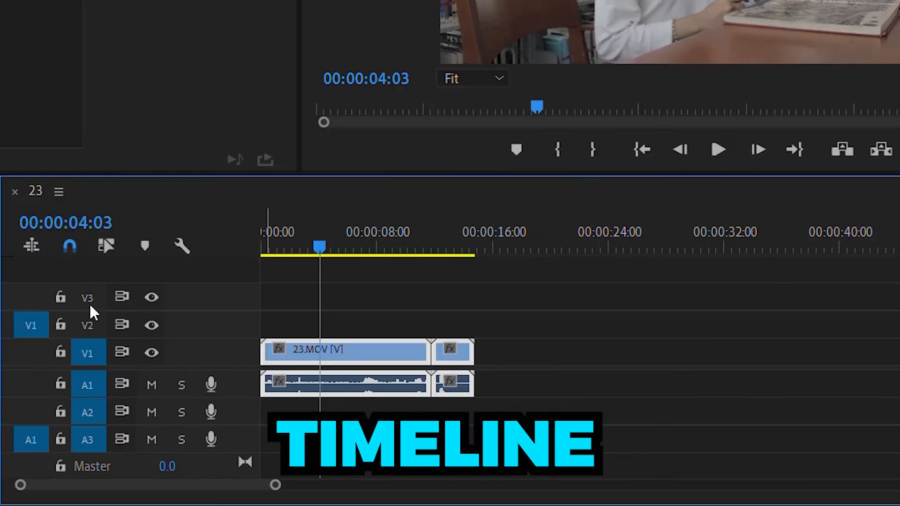
{"action": "left_click_drag", "start_coordinate": [302, 342], "coordinate": [321, 338]}
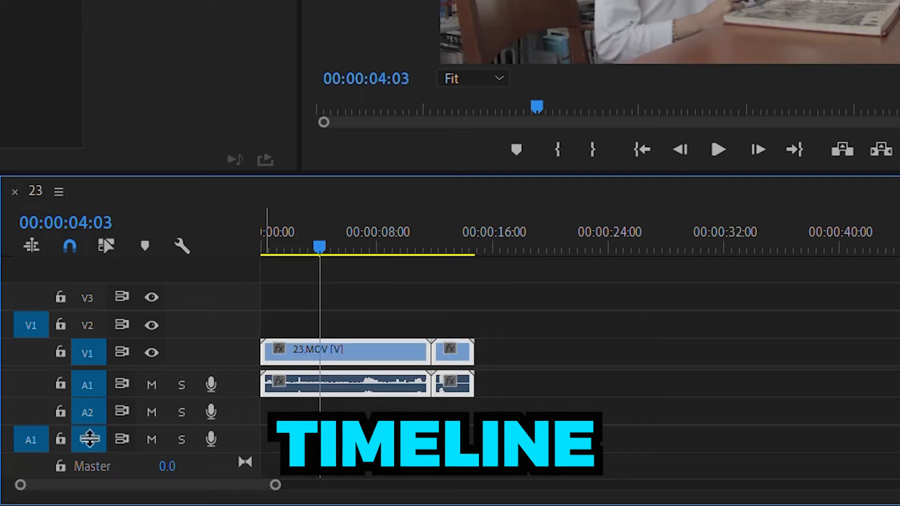
{"action": "scroll", "coordinate": [88, 421], "scroll_direction": "down", "scroll_amount": 3}
{"action": "scroll", "coordinate": [227, 452], "scroll_direction": "up", "scroll_amount": 3}
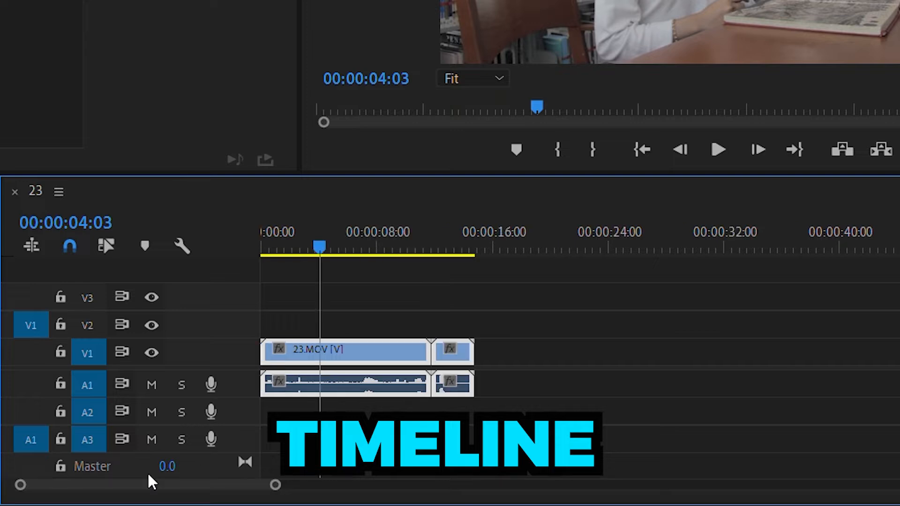
- Return the playhead to the sequence start and move both audio clips from track A1 to A2
{"action": "left_click_drag", "start_coordinate": [262, 247], "coordinate": [263, 281]}
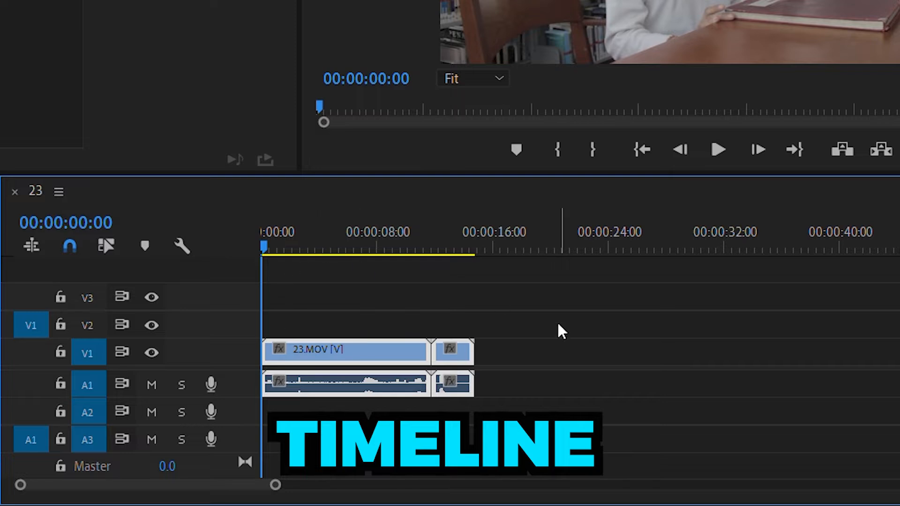
{"action": "left_click_drag", "start_coordinate": [524, 429], "coordinate": [271, 371]}
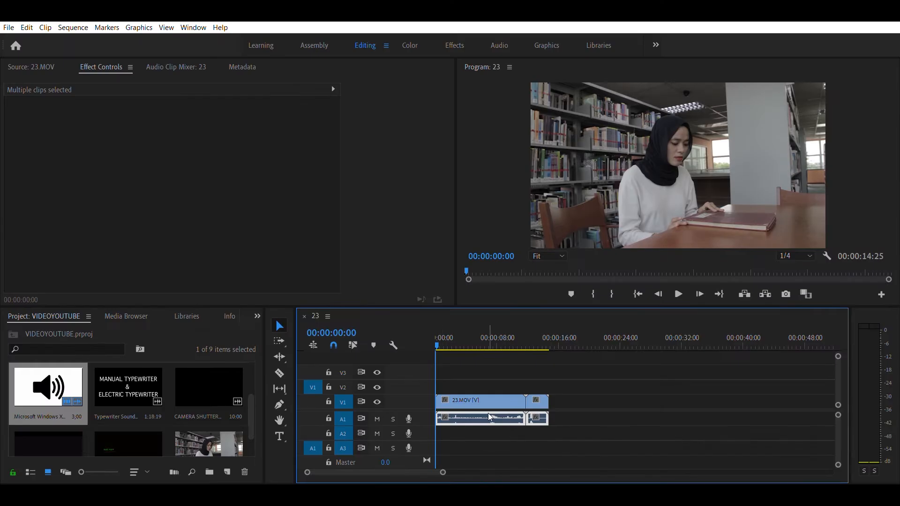
{"action": "mouse_move", "coordinate": [488, 421]}
{"action": "left_mouse_down"}
{"action": "mouse_move", "coordinate": [488, 460]}
{"action": "mouse_move", "coordinate": [490, 418]}
{"action": "left_mouse_up"}
{"action": "left_click_drag", "start_coordinate": [494, 420], "coordinate": [494, 433]}
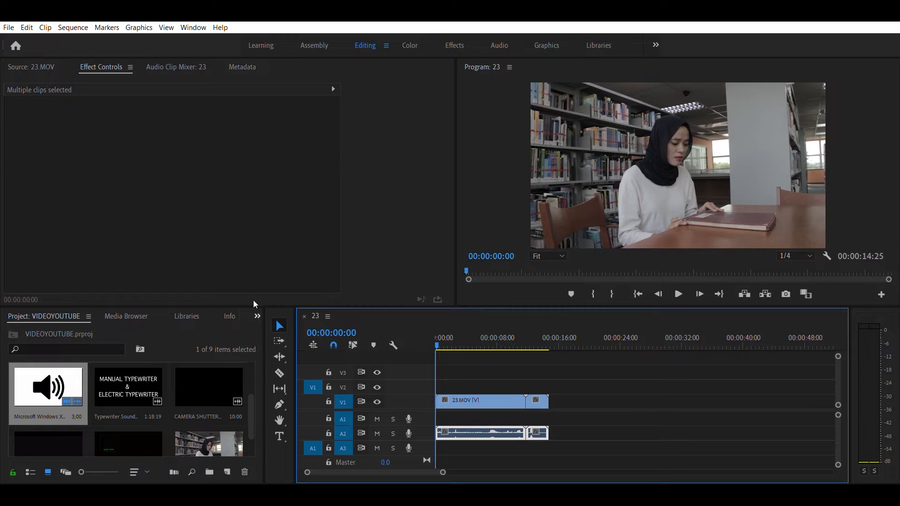
- Scrub through the first part of the sequence to preview 23.MOV and bring the playhead back to 00:00:00:00
{"action": "left_click_drag", "start_coordinate": [442, 336], "coordinate": [535, 336]}
{"action": "left_click", "coordinate": [441, 336]}
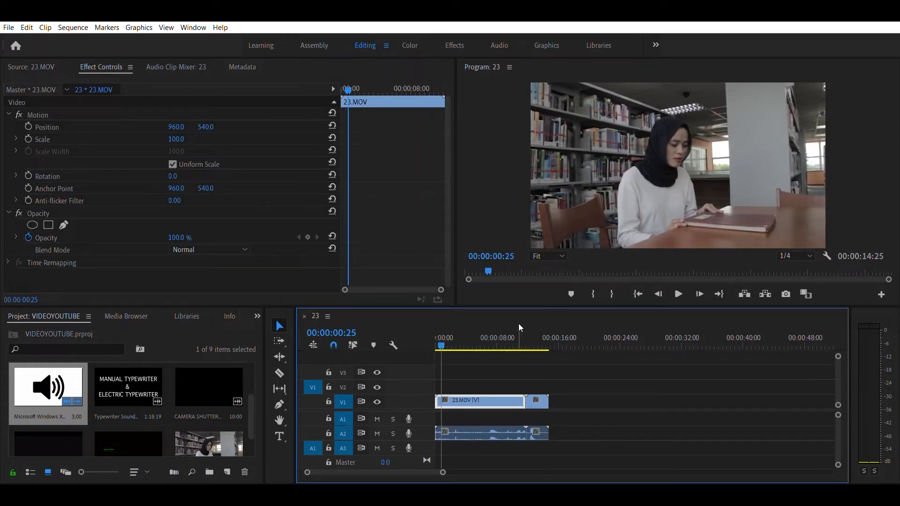
{"action": "left_click", "coordinate": [437, 335]}
{"action": "left_click_drag", "start_coordinate": [435, 334], "coordinate": [480, 335]}
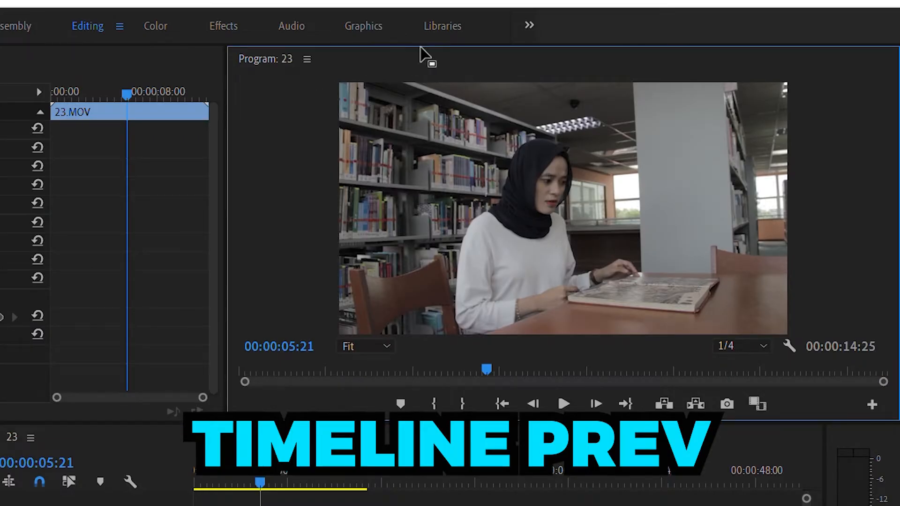
{"action": "left_click_drag", "start_coordinate": [279, 479], "coordinate": [195, 478]}
{"action": "left_click", "coordinate": [615, 188]}
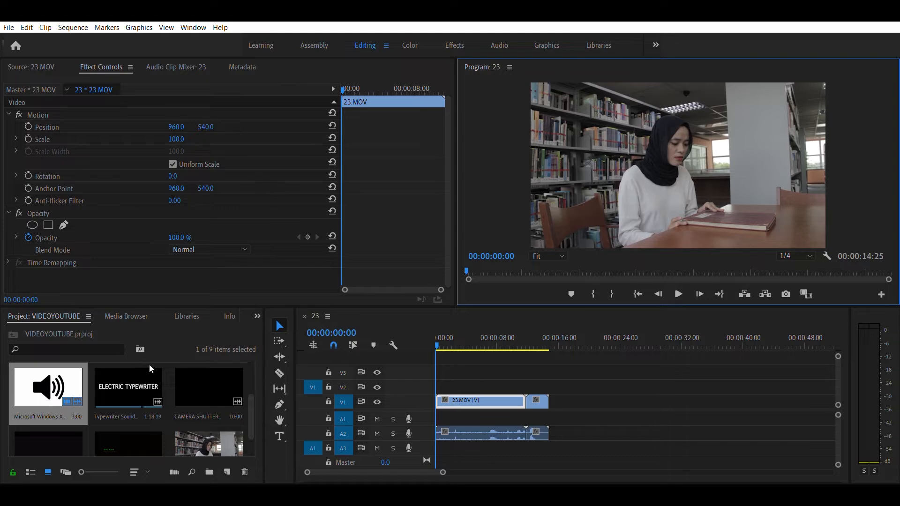
- Load Typewriter Sound Effect.mp4 for source preview, scrub through it, and return to its start
{"action": "double_click", "coordinate": [133, 385]}
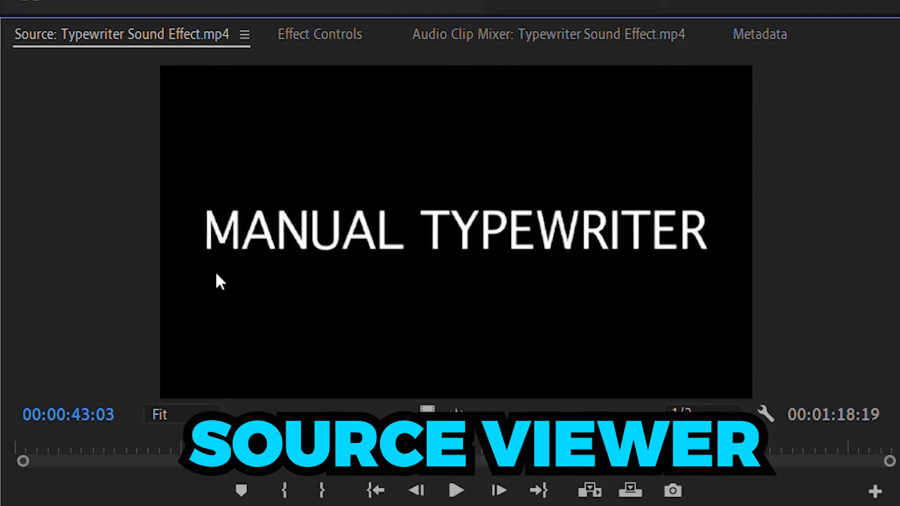
{"action": "left_click_drag", "start_coordinate": [498, 445], "coordinate": [341, 469]}
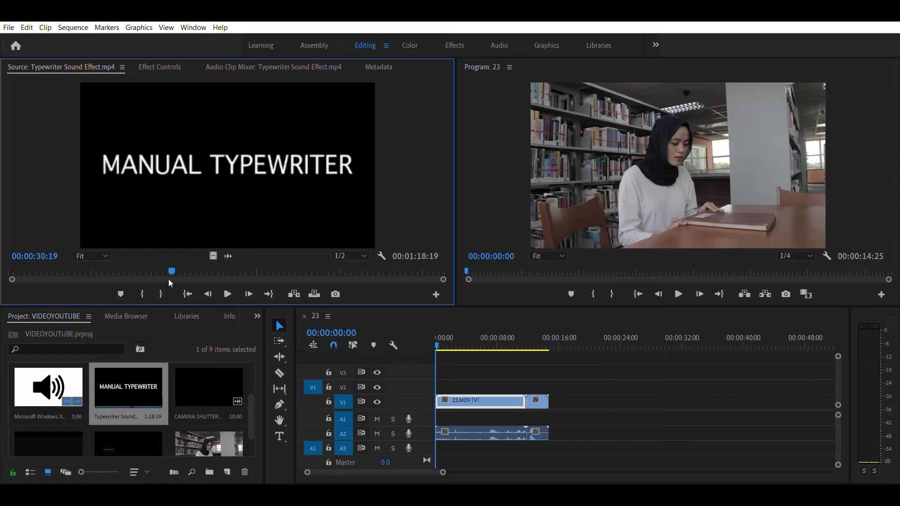
{"action": "left_click_drag", "start_coordinate": [171, 284], "coordinate": [2, 269]}
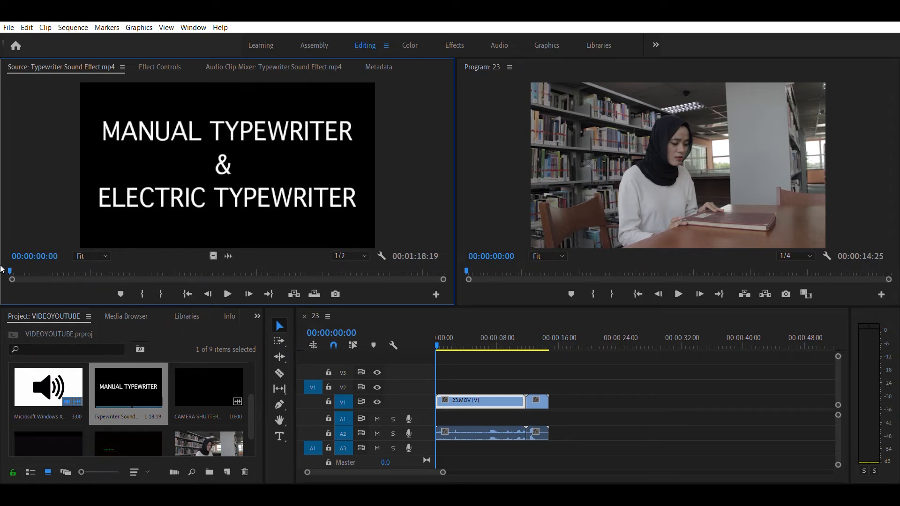
- Show the Effect Controls of the timeline clip 23.MOV at 00:00:01:09, try another vertical Position value, and undo it
{"action": "left_click", "coordinate": [160, 61]}
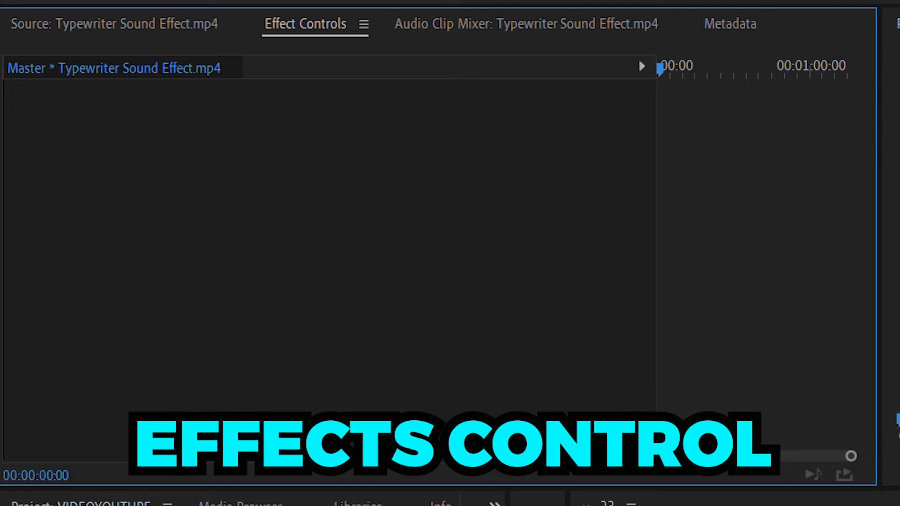
{"action": "left_click", "coordinate": [732, 504]}
{"action": "left_click", "coordinate": [704, 504]}
{"action": "left_click_drag", "start_coordinate": [694, 503], "coordinate": [713, 503]}
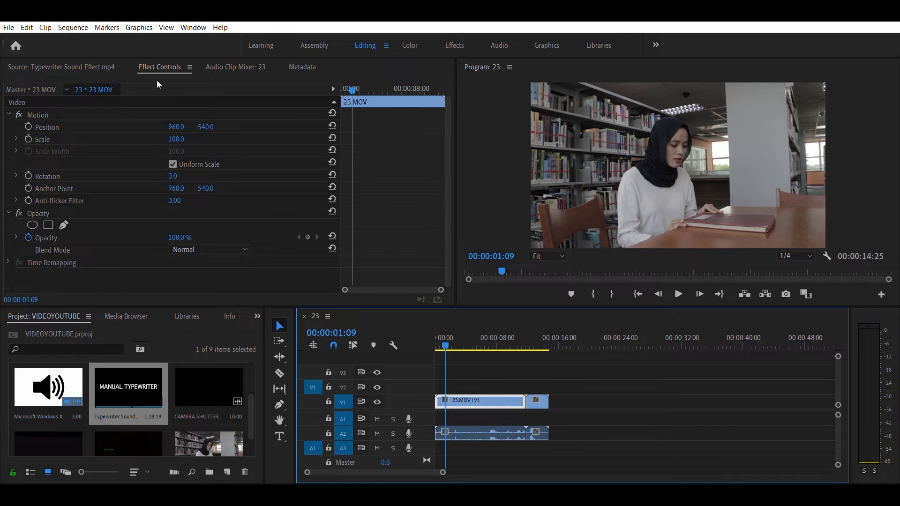
{"action": "left_click_drag", "start_coordinate": [208, 126], "coordinate": [376, 126]}
{"action": "key", "text": "ctrl+z"}
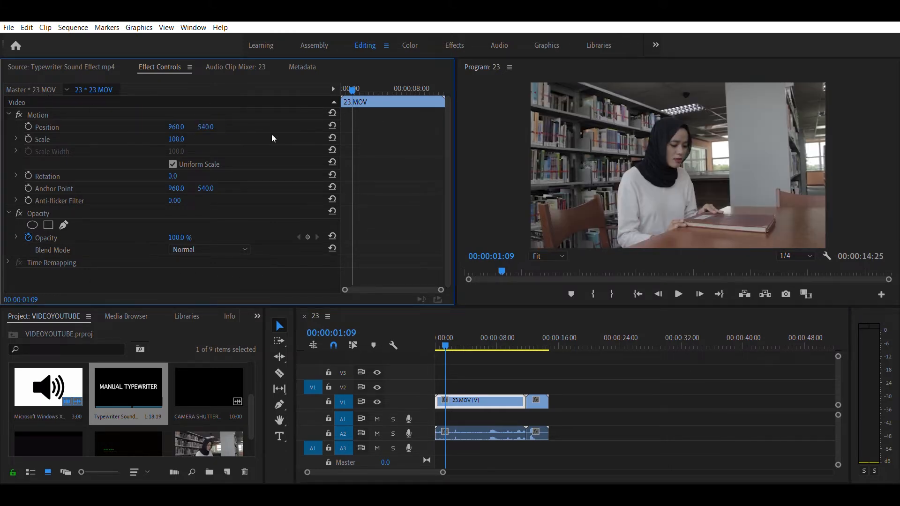
- Scrub the sequence to 00:00:08:23, return the playhead to the start, and switch to the Color workspace
{"action": "left_click_drag", "start_coordinate": [436, 349], "coordinate": [507, 354]}
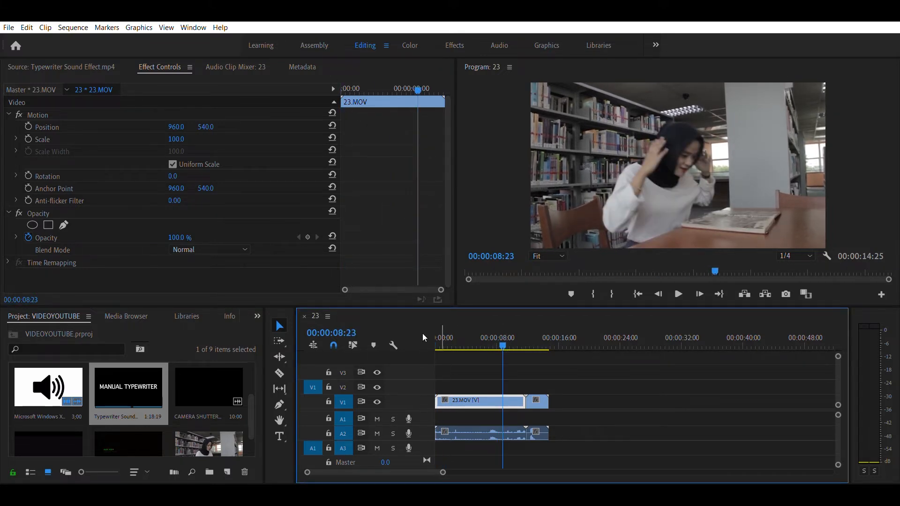
{"action": "key", "text": "Home"}
{"action": "left_click", "coordinate": [410, 45]}
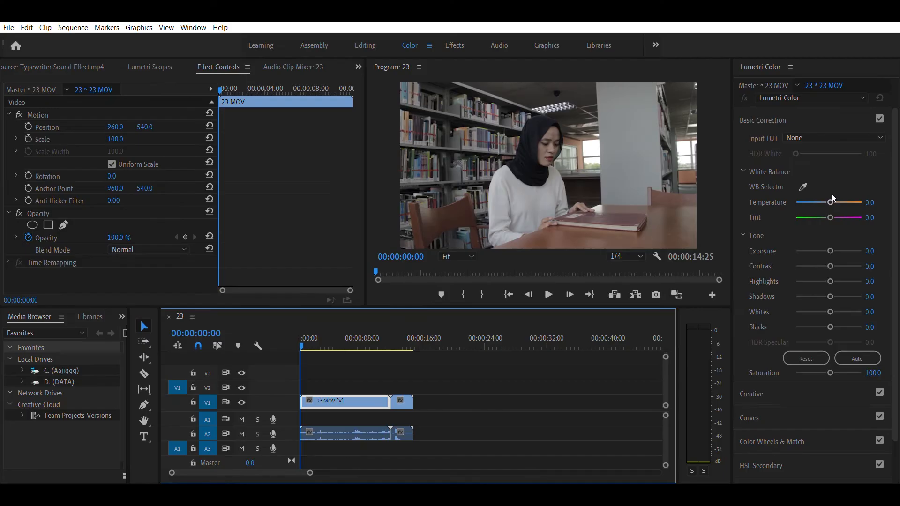
- Set the Lumetri Color Temperature of 23.MOV to 69.9, trying a Tint of 75.2 and undoing it
{"action": "left_click_drag", "start_coordinate": [831, 203], "coordinate": [844, 200]}
{"action": "key", "text": "ctrl+z"}
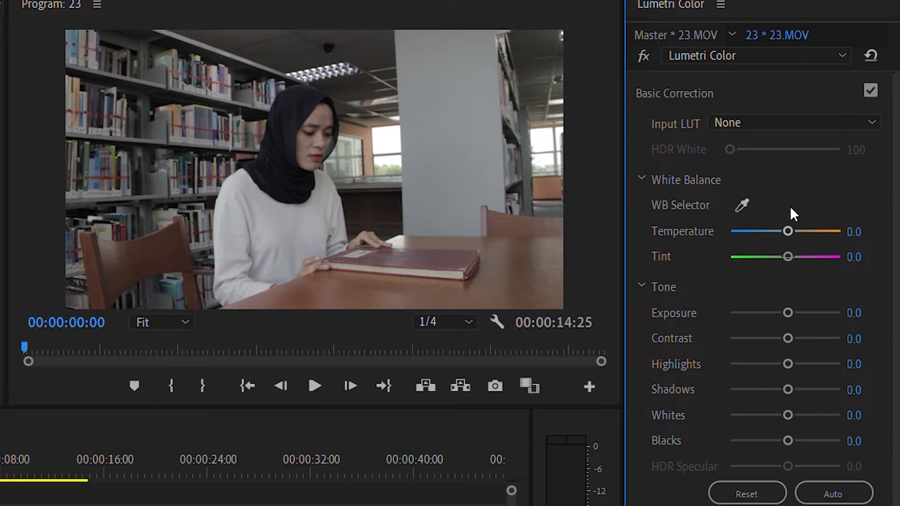
{"action": "left_click_drag", "start_coordinate": [791, 208], "coordinate": [826, 237]}
{"action": "left_click", "coordinate": [796, 238]}
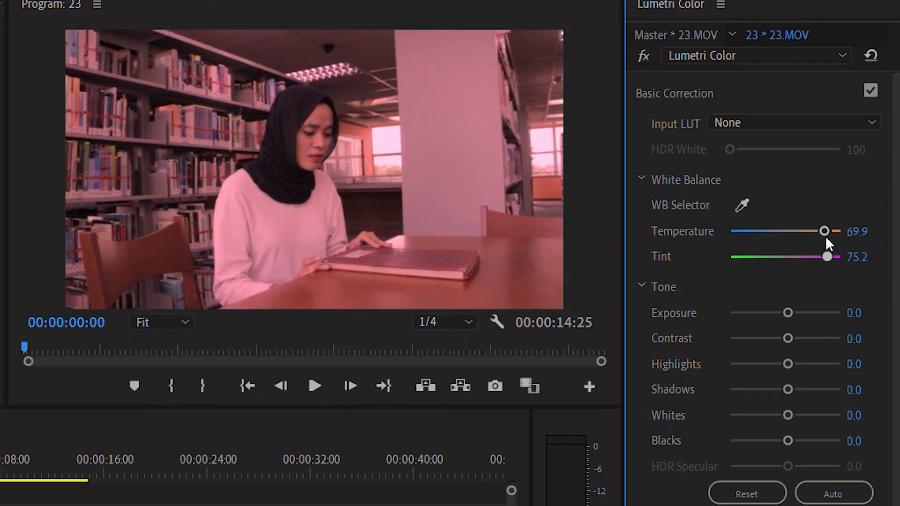
{"action": "key", "text": "ctrl+z"}
{"action": "left_click_drag", "start_coordinate": [789, 296], "coordinate": [793, 301]}
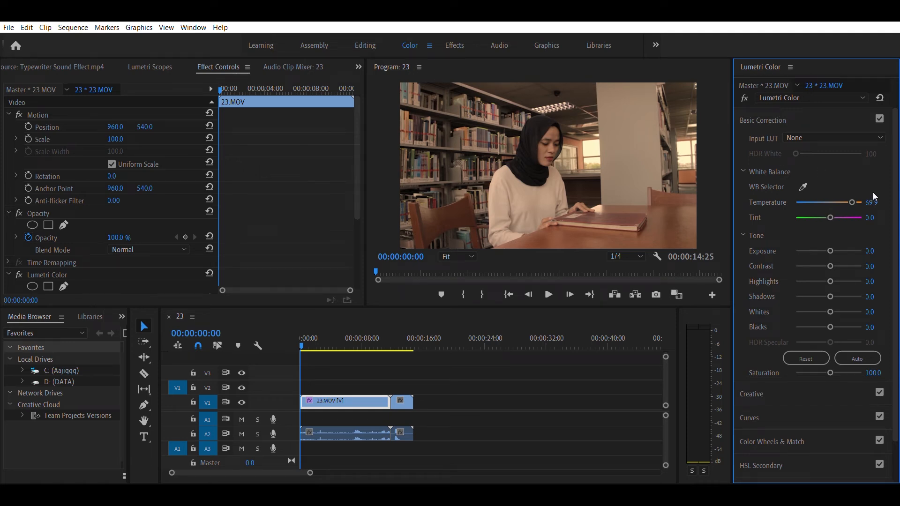
- Look over the remaining Lumetri Color sections, switch to the Effects workspace, and expand the Cinematic folder of the Lumetri Presets
{"action": "left_click_drag", "start_coordinate": [895, 257], "coordinate": [893, 88]}
{"action": "scroll", "coordinate": [827, 393], "scroll_direction": "down", "scroll_amount": 2}
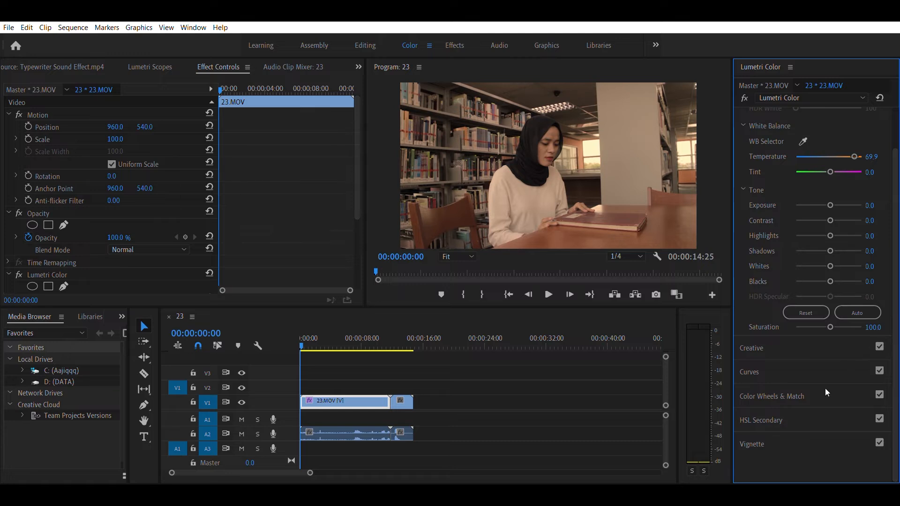
{"action": "left_click", "coordinate": [458, 40]}
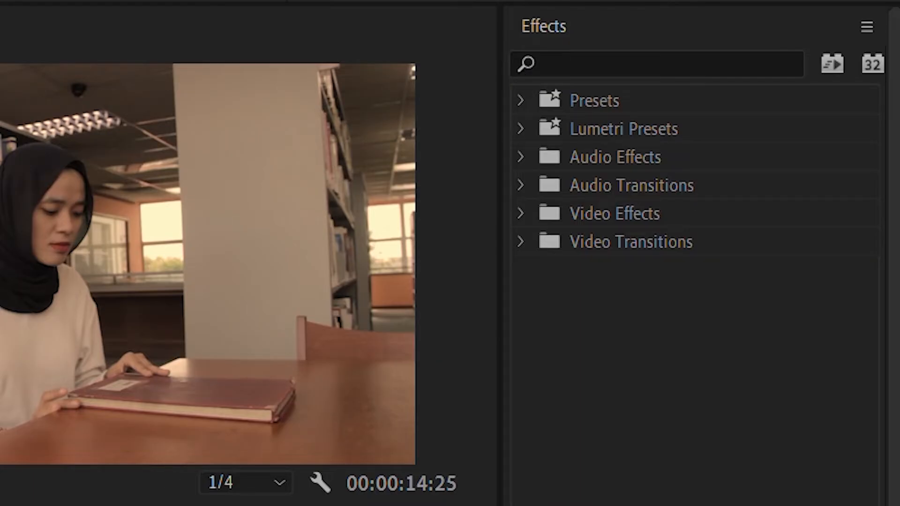
{"action": "left_click", "coordinate": [520, 128]}
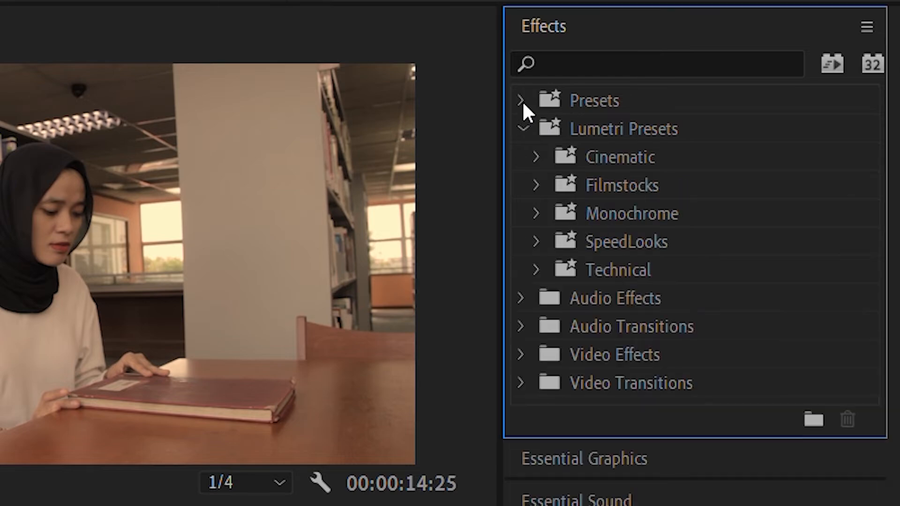
{"action": "left_click", "coordinate": [599, 143]}
{"action": "left_click", "coordinate": [536, 157]}
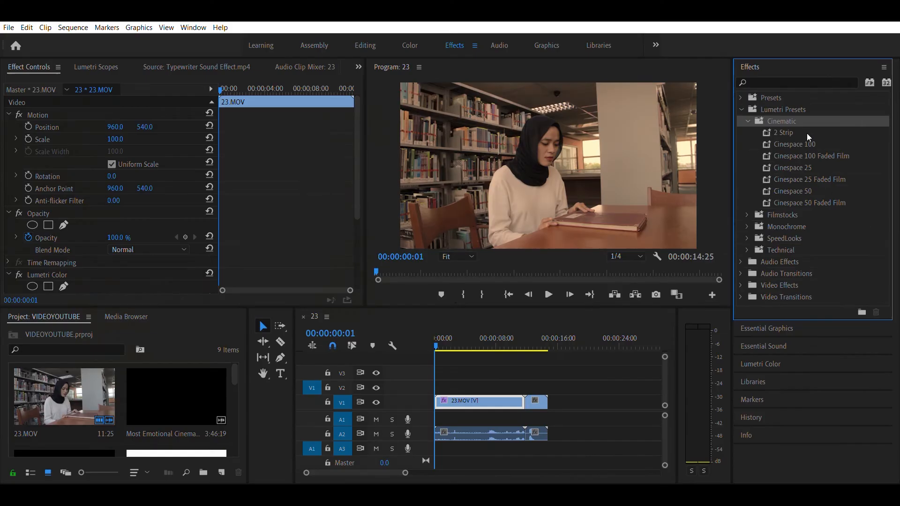
- Try the Cinespace 100 Faded Film preset on the 23.MOV clip in the timeline and undo it
{"action": "left_click", "coordinate": [804, 155]}
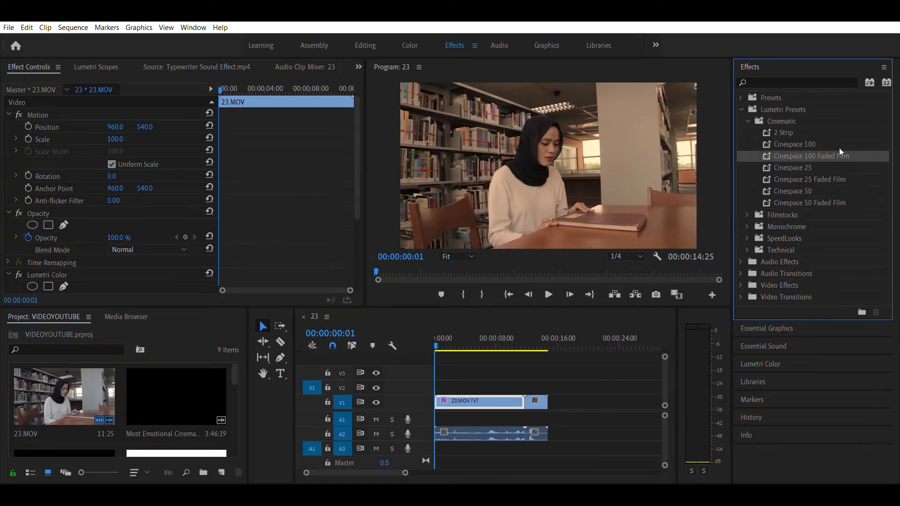
{"action": "left_click_drag", "start_coordinate": [841, 152], "coordinate": [478, 399]}
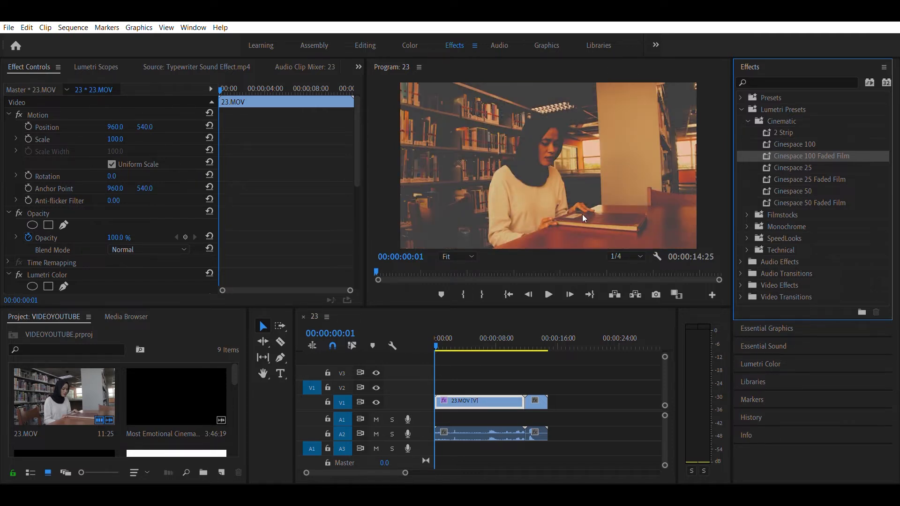
{"action": "key", "text": "ctrl+z"}
- Look through the effect Presets folder and the Essential Graphics templates, and return to the effects list
{"action": "left_click", "coordinate": [743, 97]}
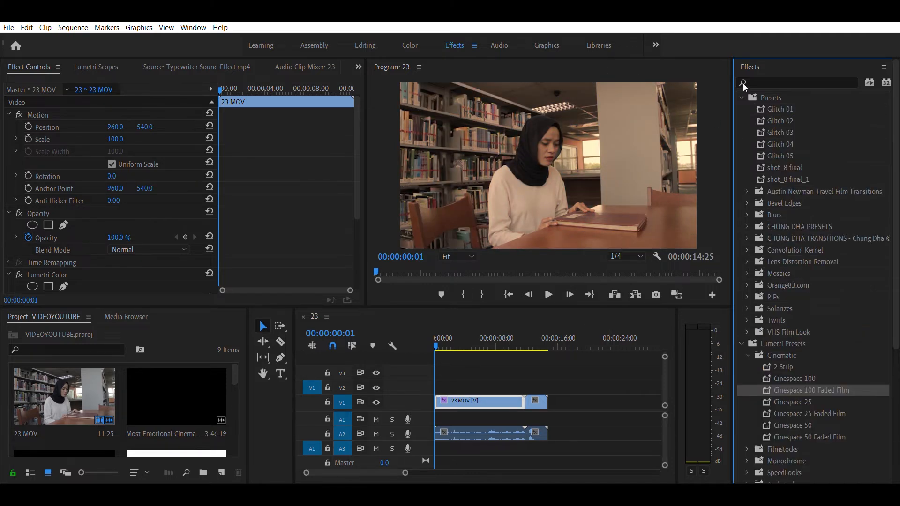
{"action": "left_click", "coordinate": [743, 97]}
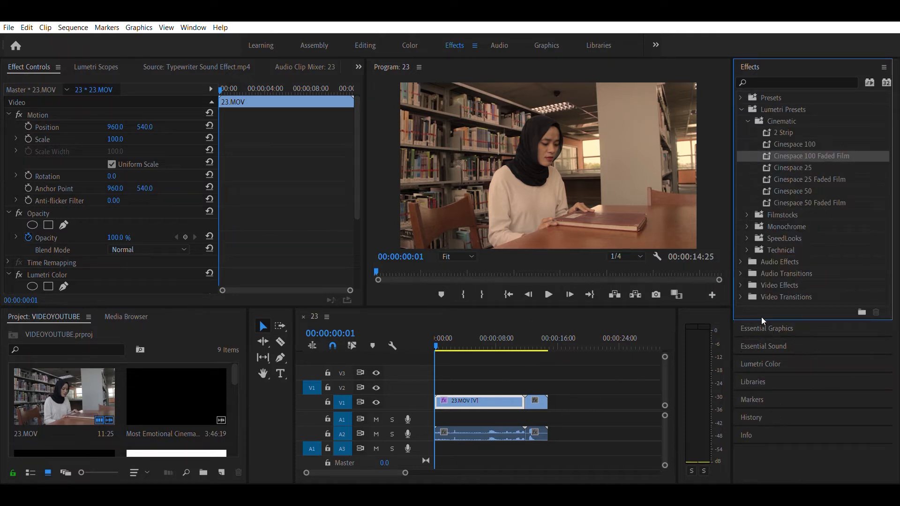
{"action": "left_click", "coordinate": [765, 328]}
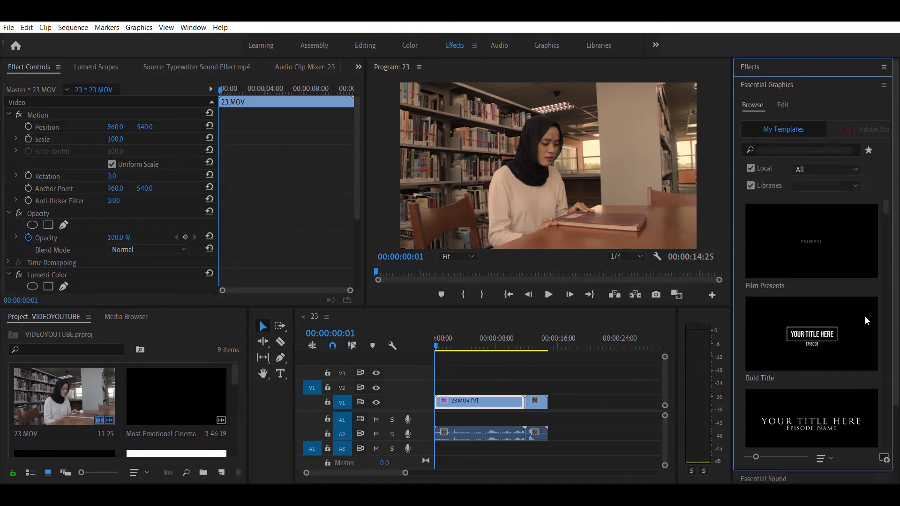
{"action": "left_click", "coordinate": [750, 67]}
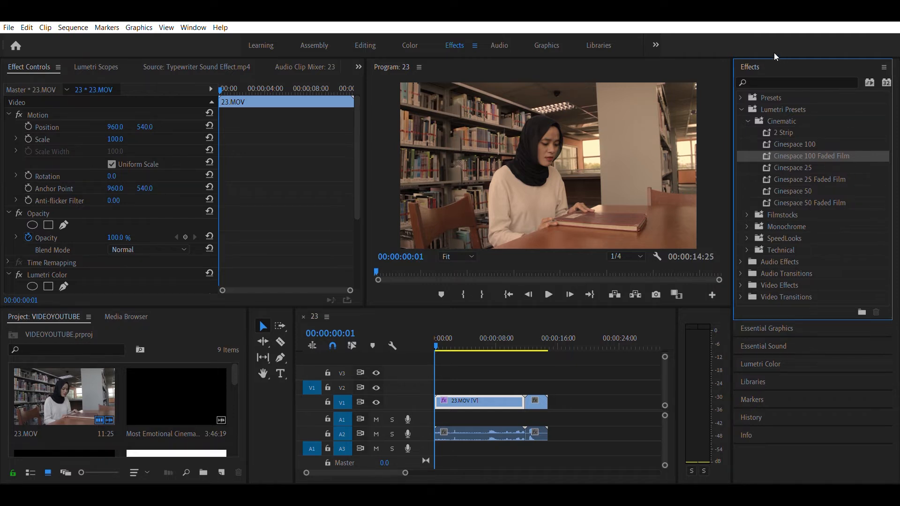
- Reset the playhead to the sequence start and scrub forward to 00:00:10:29
{"action": "left_click_drag", "start_coordinate": [445, 347], "coordinate": [408, 336]}
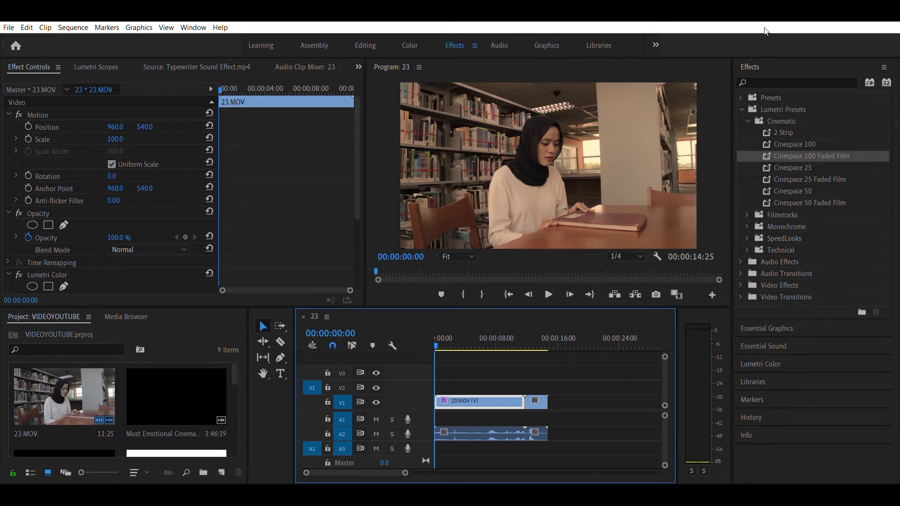
{"action": "left_click_drag", "start_coordinate": [453, 342], "coordinate": [522, 331]}
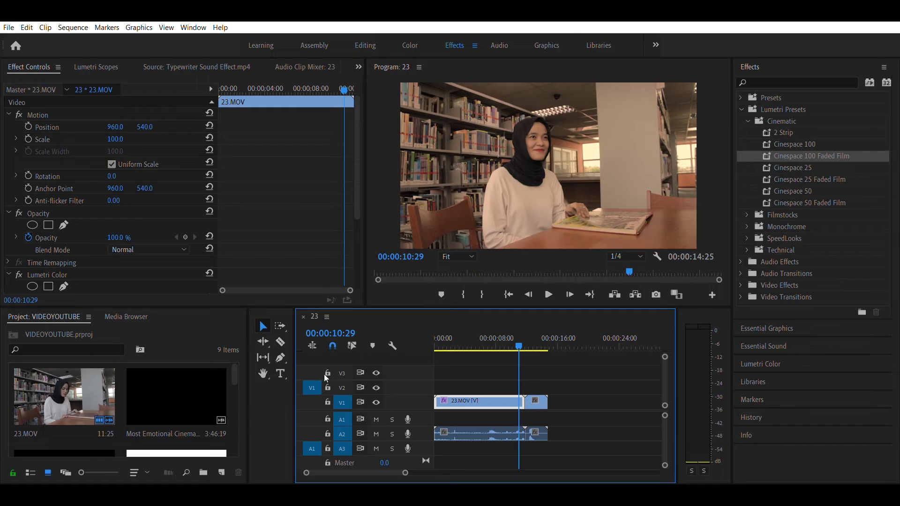
- In the Audio workspace, try a higher Audio 2 level for the timeline's audio clips, undo it, and view the Audio Track Mixer
{"action": "left_click", "coordinate": [500, 45]}
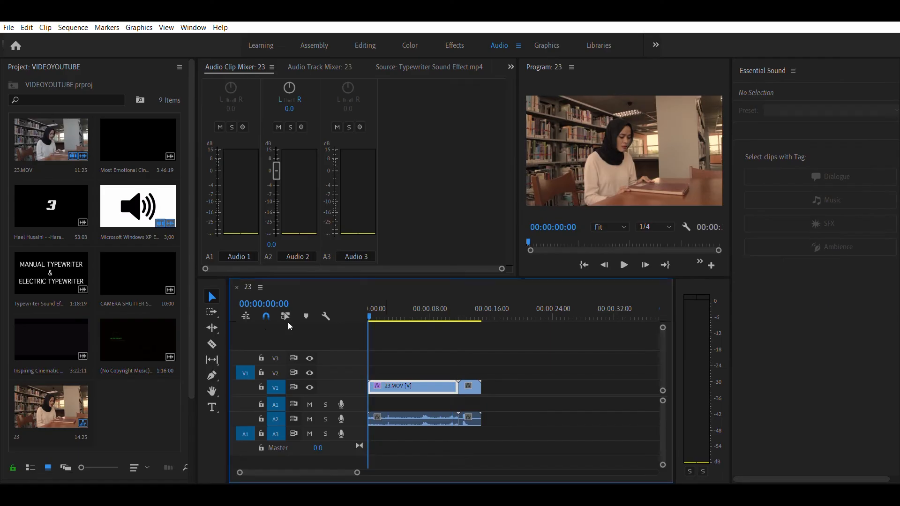
{"action": "left_click_drag", "start_coordinate": [570, 439], "coordinate": [340, 406]}
{"action": "left_click_drag", "start_coordinate": [277, 171], "coordinate": [277, 157]}
{"action": "key", "text": "ctrl+z"}
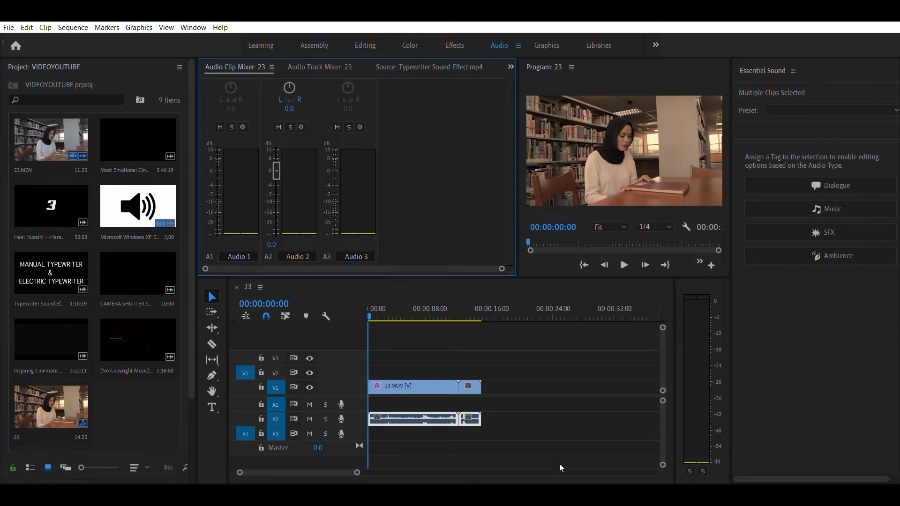
{"action": "left_click", "coordinate": [311, 66]}
{"action": "left_click", "coordinate": [261, 70]}
- Switch to the Graphics workspace, create an empty text layer over the picture, and shift its graphic clip further along V2
{"action": "left_click", "coordinate": [540, 35]}
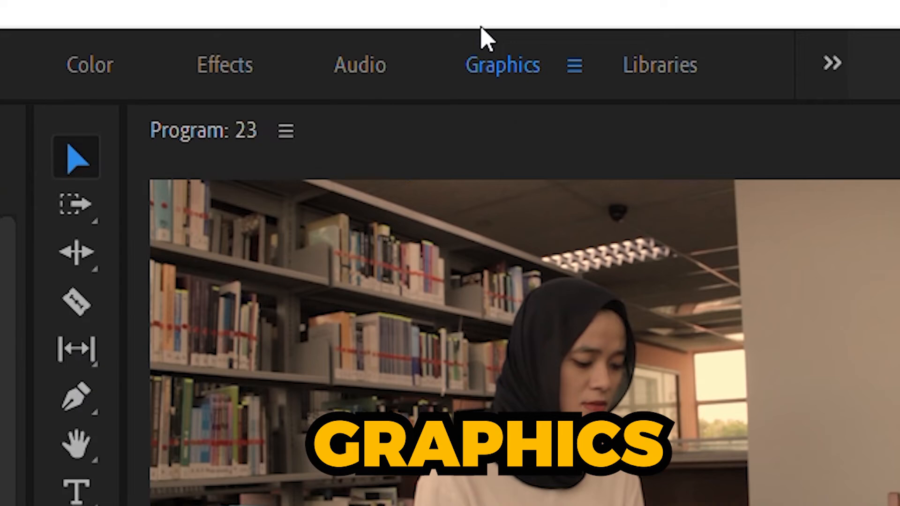
{"action": "left_click", "coordinate": [82, 465]}
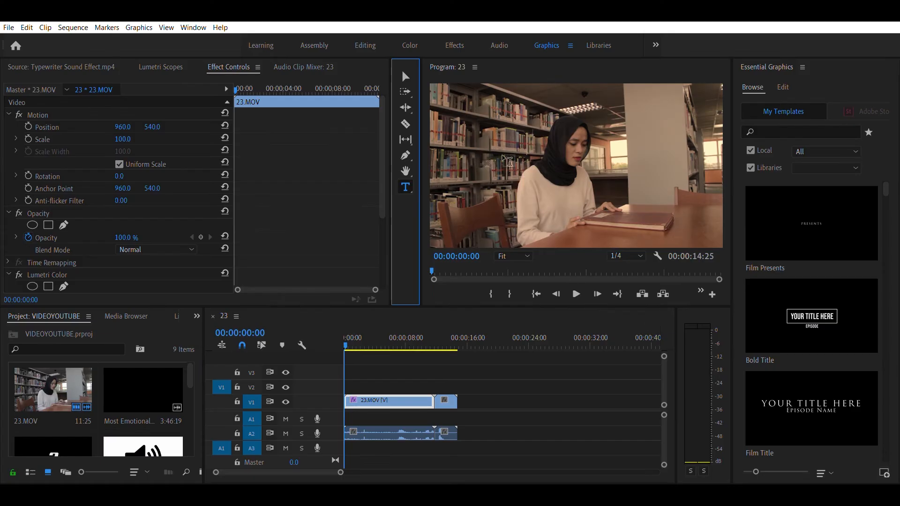
{"action": "left_click", "coordinate": [529, 180]}
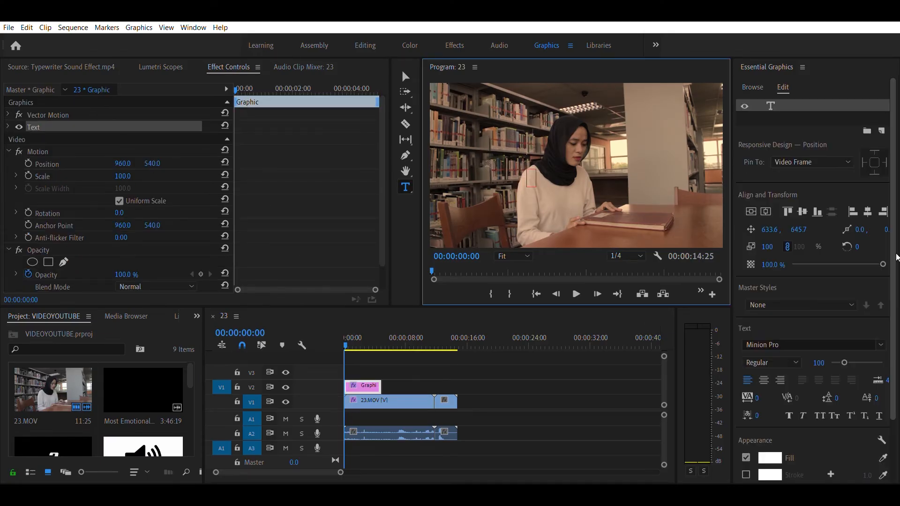
{"action": "left_click_drag", "start_coordinate": [368, 385], "coordinate": [393, 387]}
- Try the text "SUATU MEMBAVA" in a new text layer at 00:00:06:05 and erase it
{"action": "left_click_drag", "start_coordinate": [364, 330], "coordinate": [392, 328]}
{"action": "left_click", "coordinate": [392, 385]}
{"action": "left_click", "coordinate": [526, 165]}
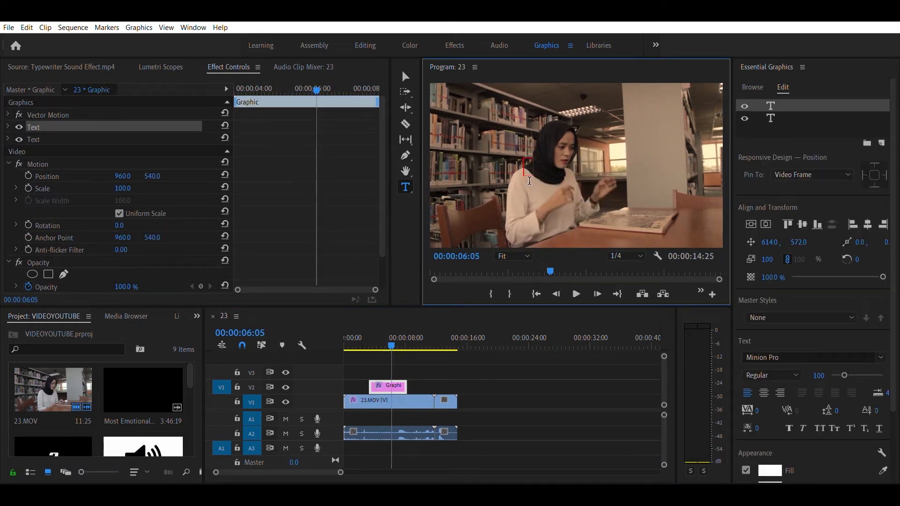
{"action": "type", "text": "SUATU MEMBAVA BUKu"}
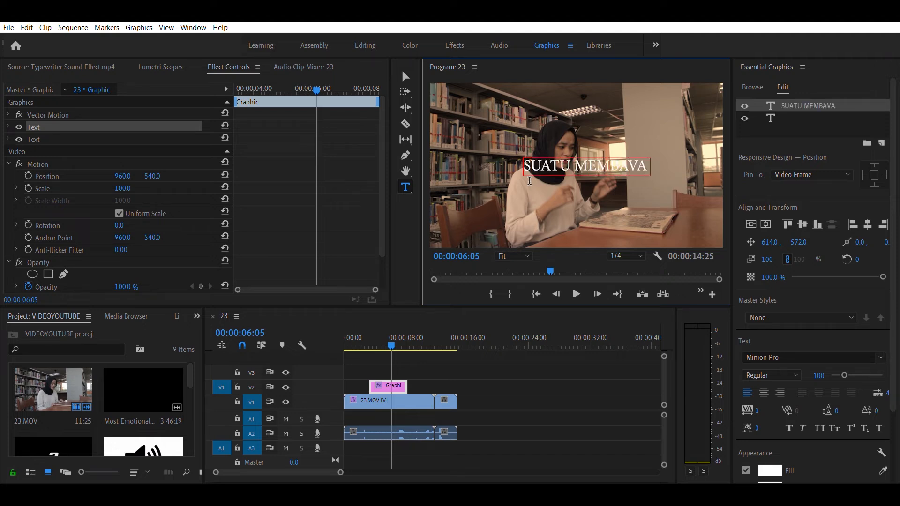
{"action": "key", "text": "BackSpace"}
{"action": "type", "text": "U"}
{"action": "key", "text": "BackSpace"}
{"action": "key", "text": "BackSpace"}
{"action": "key", "text": "BackSpace"}
{"action": "key", "text": "BackSpace"}
{"action": "key", "text": "BackSpace"}
{"action": "key", "text": "BackSpace"}
{"action": "key", "text": "BackSpace"}
{"action": "key", "text": "BackSpace"}
{"action": "key", "text": "BackSpace"}
{"action": "key", "text": "BackSpace"}
{"action": "key", "text": "BackSpace"}
{"action": "key", "text": "BackSpace"}
{"action": "key", "text": "BackSpace"}
{"action": "key", "text": "BackSpace"}
{"action": "key", "text": "BackSpace"}
{"action": "key", "text": "BackSpace"}
{"action": "key", "text": "BackSpace"}
{"action": "key", "text": "BackSpace"}
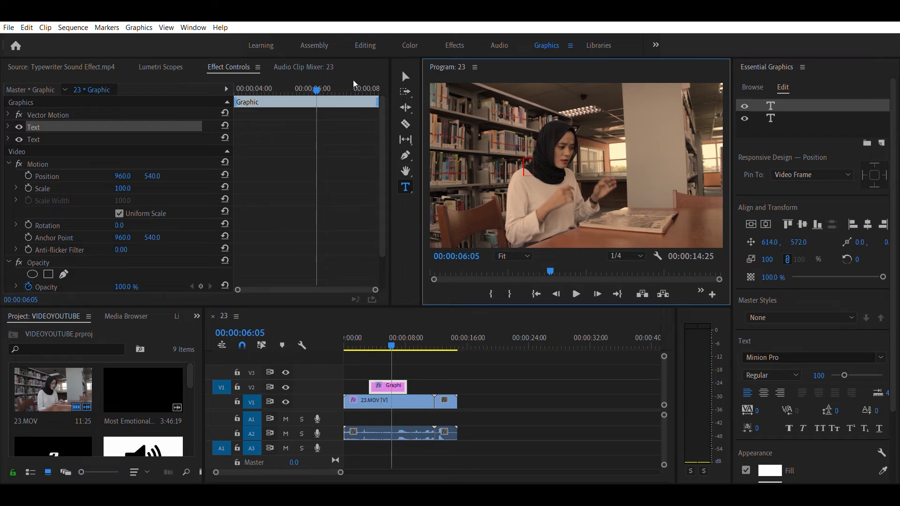
- Add the text "SBKBSJKBS" over the picture at 00:00:06:00 and move it to the lower centre of the frame
{"action": "left_click", "coordinate": [393, 331]}
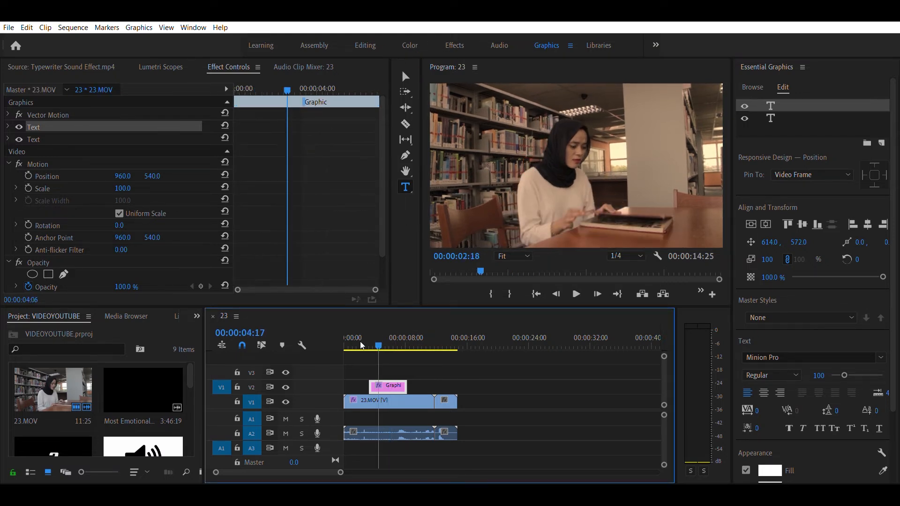
{"action": "left_click", "coordinate": [564, 168]}
{"action": "type", "text": "SBKBSJKBS"}
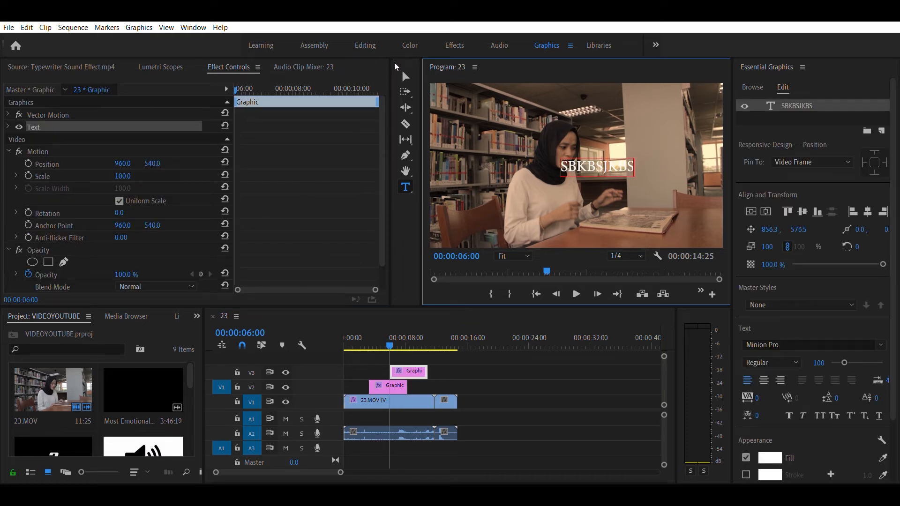
{"action": "left_click", "coordinate": [406, 77]}
{"action": "left_click_drag", "start_coordinate": [586, 164], "coordinate": [573, 228]}
- Delete the empty graphic clip on V2 and scrub the sequence to 00:00:07:09
{"action": "left_click", "coordinate": [361, 346]}
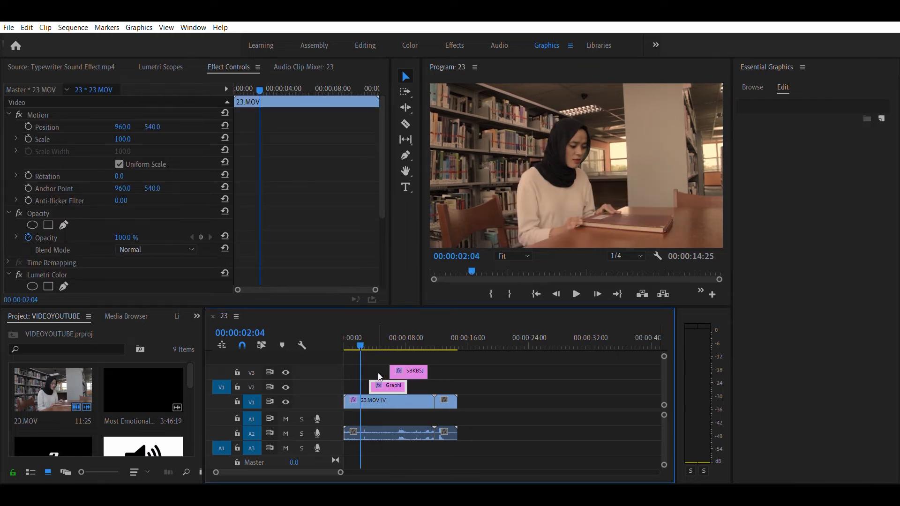
{"action": "key", "text": "Delete"}
{"action": "left_click_drag", "start_coordinate": [375, 332], "coordinate": [402, 330]}
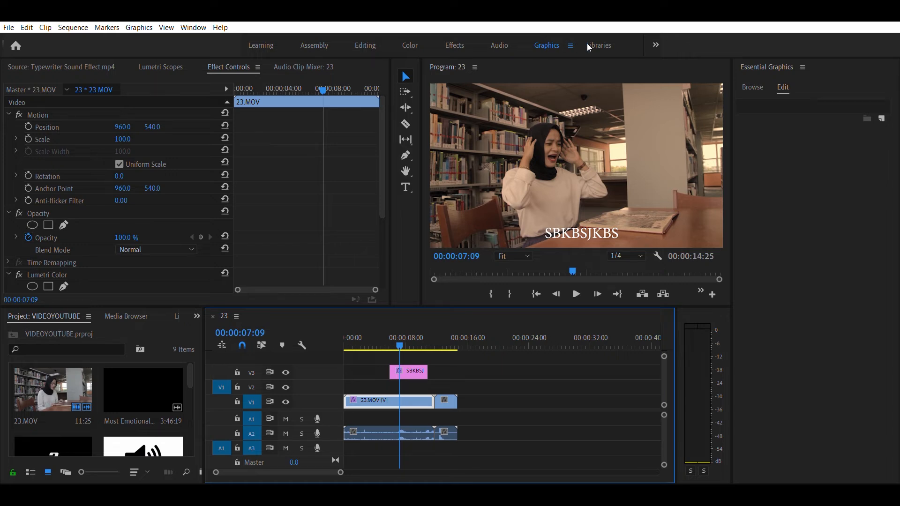
- View the Libraries workspace, compare it with the Assembly workspace, and return to Libraries
{"action": "left_click", "coordinate": [604, 44]}
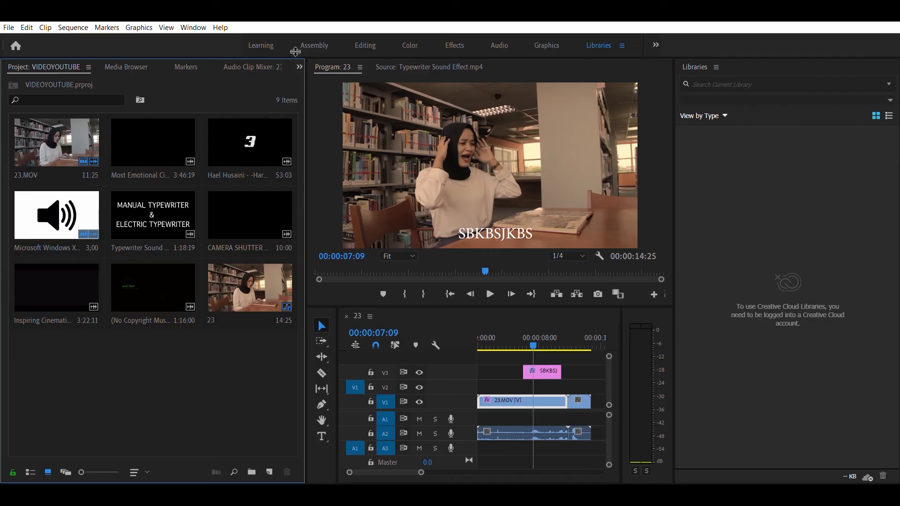
{"action": "left_click", "coordinate": [326, 43]}
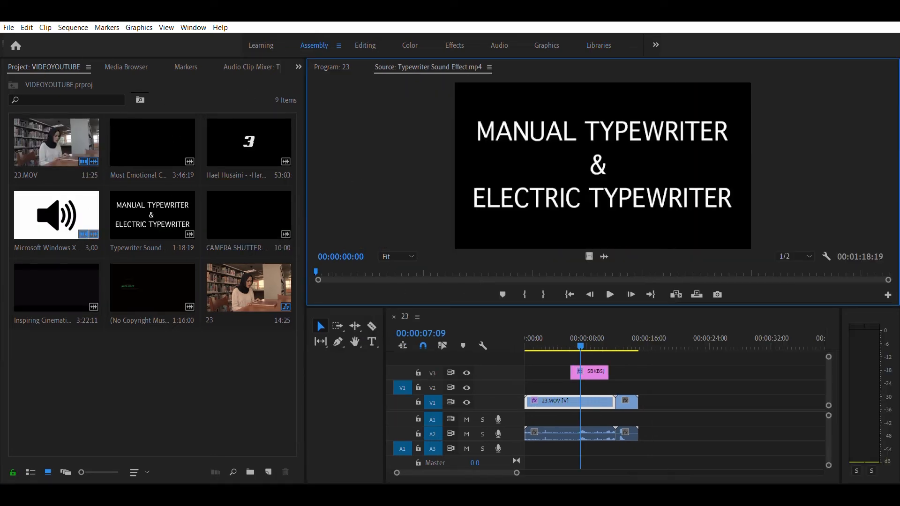
{"action": "left_click", "coordinate": [595, 43]}
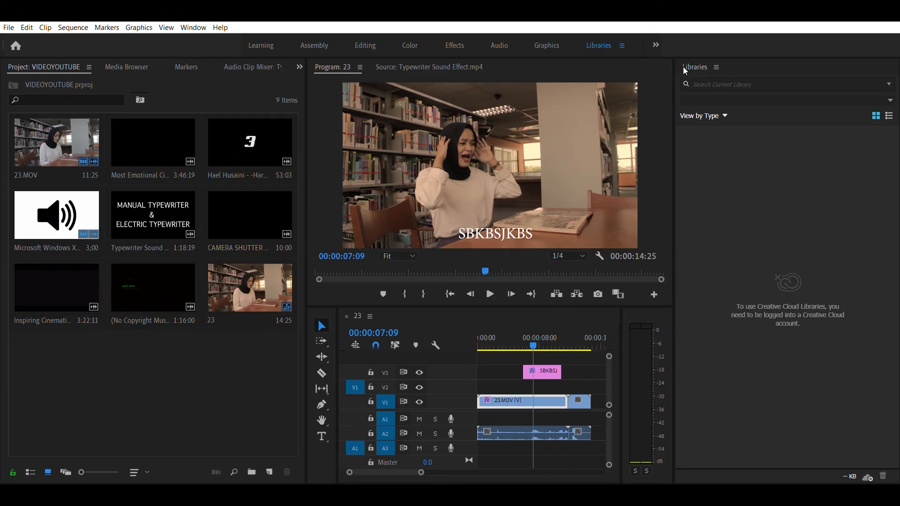
- Open the workspace containing the Metadata panel, load 23.MOV in the Source monitor, and examine its clip and file metadata
{"action": "left_click", "coordinate": [684, 68]}
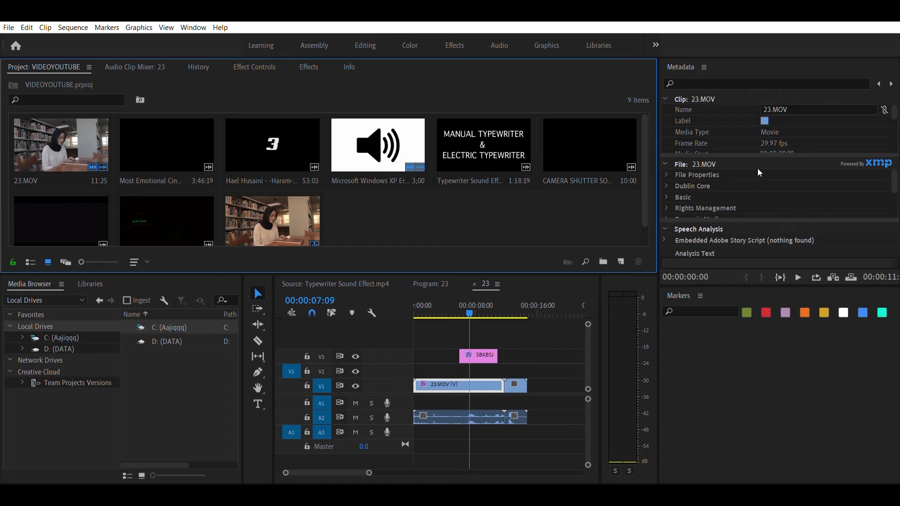
{"action": "double_click", "coordinate": [86, 147]}
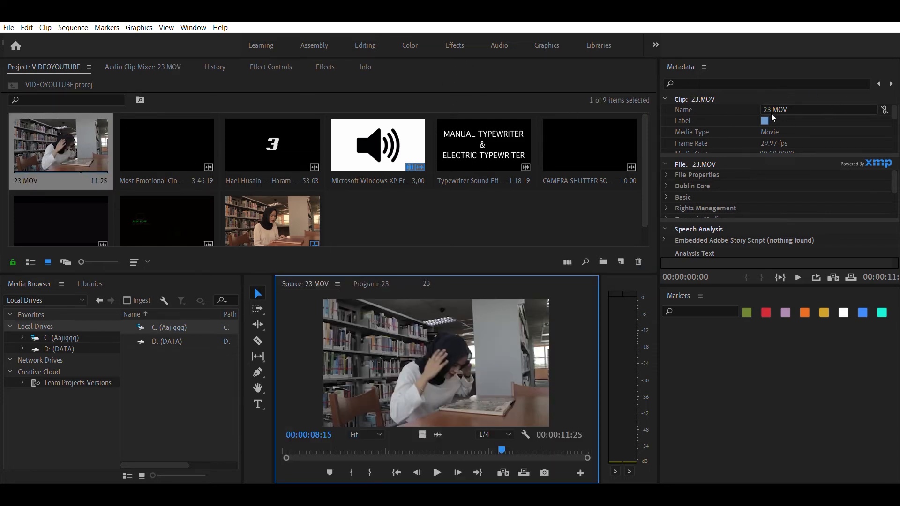
{"action": "left_click", "coordinate": [899, 101]}
{"action": "scroll", "coordinate": [899, 102], "scroll_direction": "down", "scroll_amount": 2}
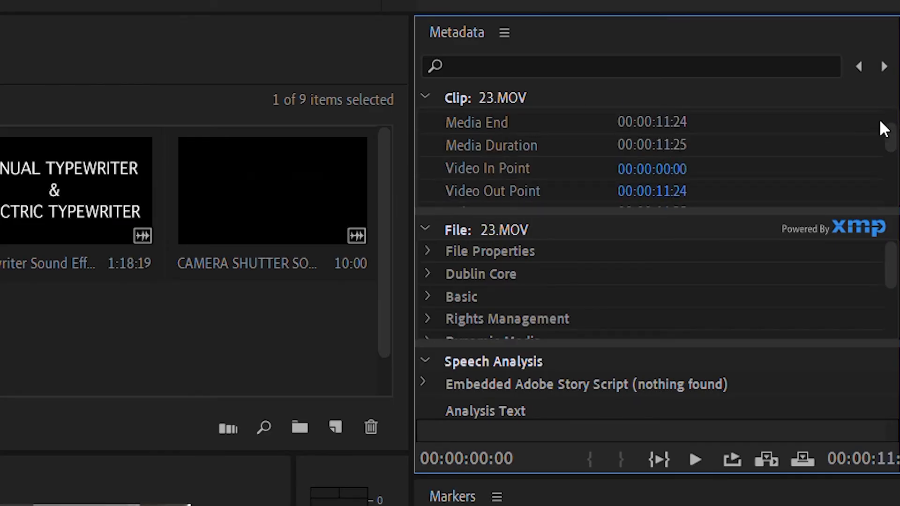
{"action": "left_click_drag", "start_coordinate": [890, 141], "coordinate": [896, 202]}
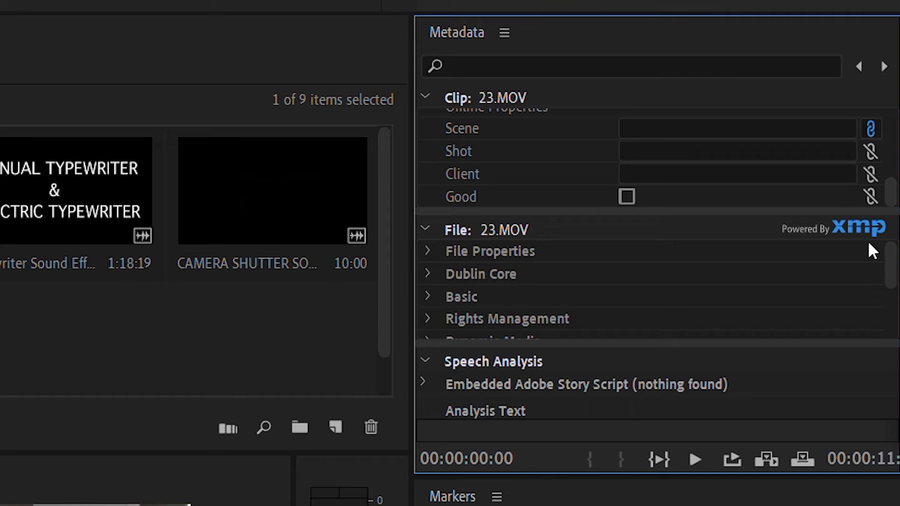
{"action": "scroll", "coordinate": [468, 246], "scroll_direction": "down", "scroll_amount": 5}
{"action": "scroll", "coordinate": [468, 247], "scroll_direction": "up", "scroll_amount": 5}
{"action": "left_click_drag", "start_coordinate": [893, 255], "coordinate": [892, 305]}
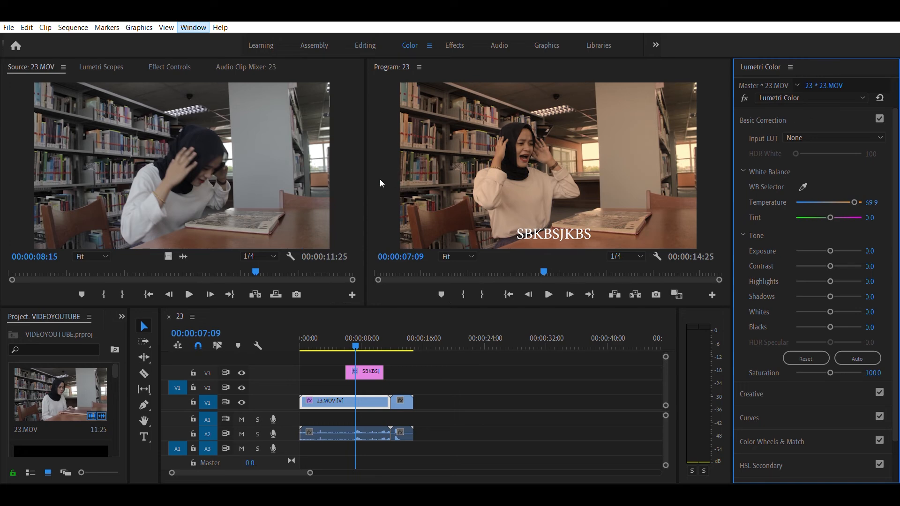
- Switch to the Learning workspace to view the Premiere Pro tutorials
{"action": "left_click", "coordinate": [391, 185]}
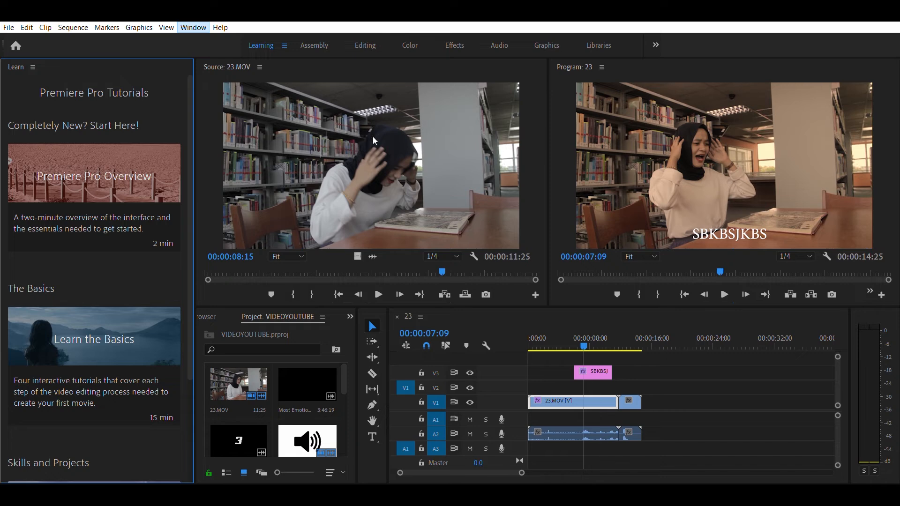
{"action": "left_click", "coordinate": [626, 42]}
{"action": "left_click", "coordinate": [263, 39]}
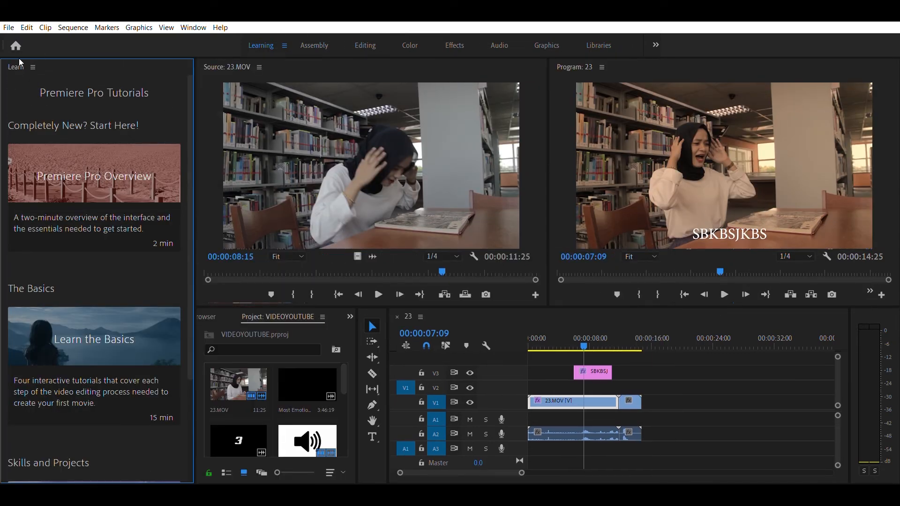
- In the Assembly workspace, dock the timeline panel as a full-height column ahead of the Project panel
{"action": "left_click", "coordinate": [313, 42]}
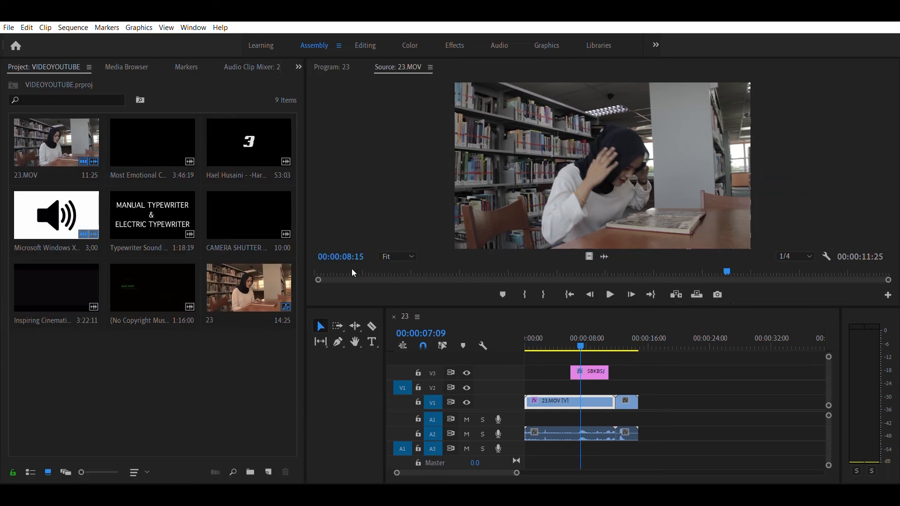
{"action": "left_click", "coordinate": [421, 317]}
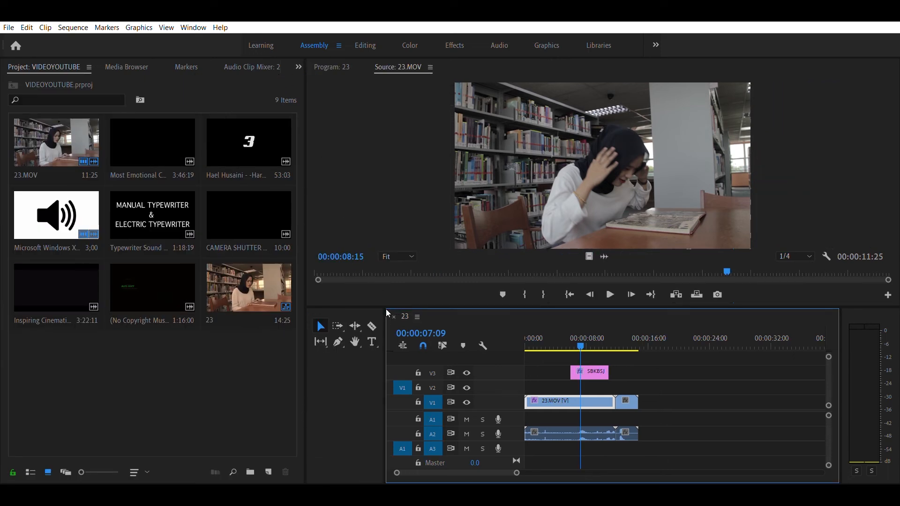
{"action": "left_click_drag", "start_coordinate": [387, 315], "coordinate": [5, 97]}
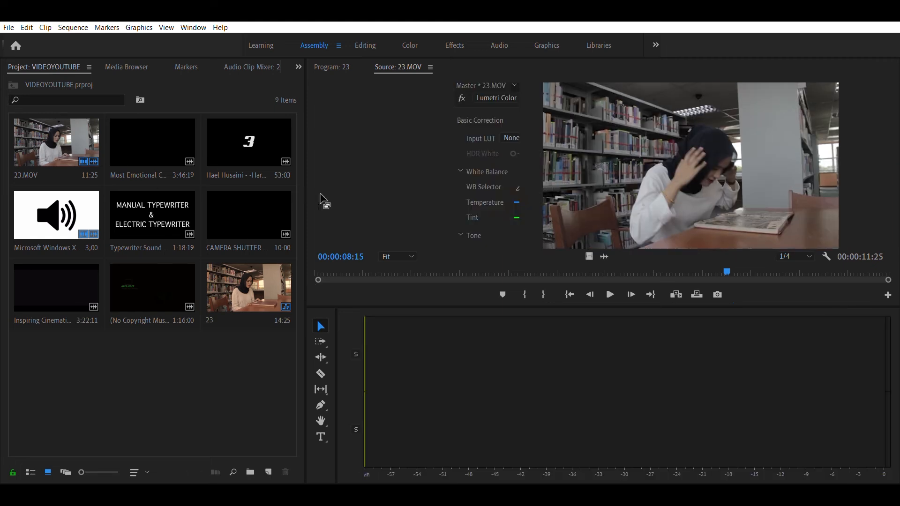
{"action": "left_click_drag", "start_coordinate": [323, 200], "coordinate": [322, 199]}
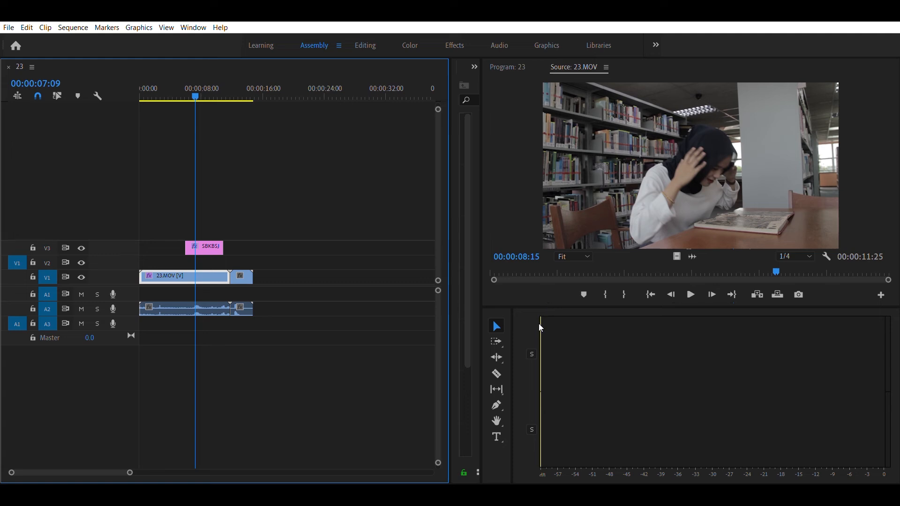
- Close the audio meters panel in the rearranged Assembly workspace
{"action": "left_click", "coordinate": [581, 330]}
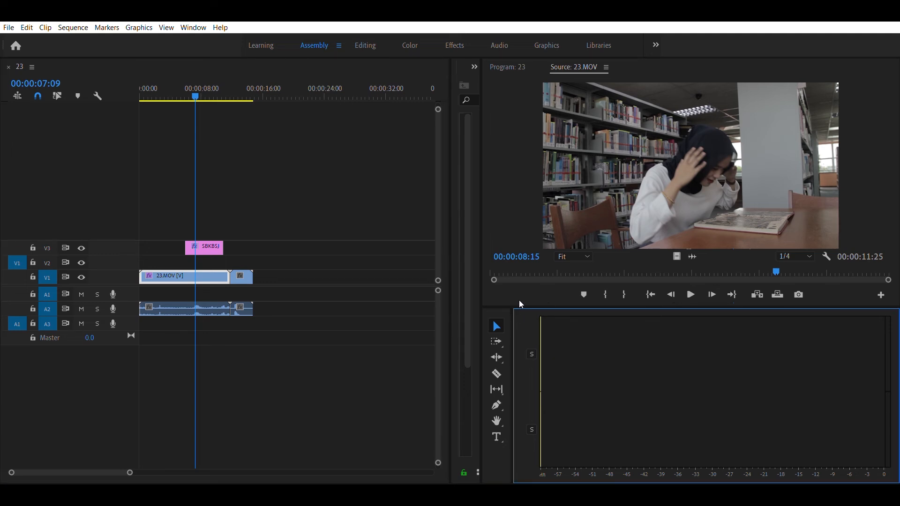
{"action": "key", "text": "ctrl+w"}
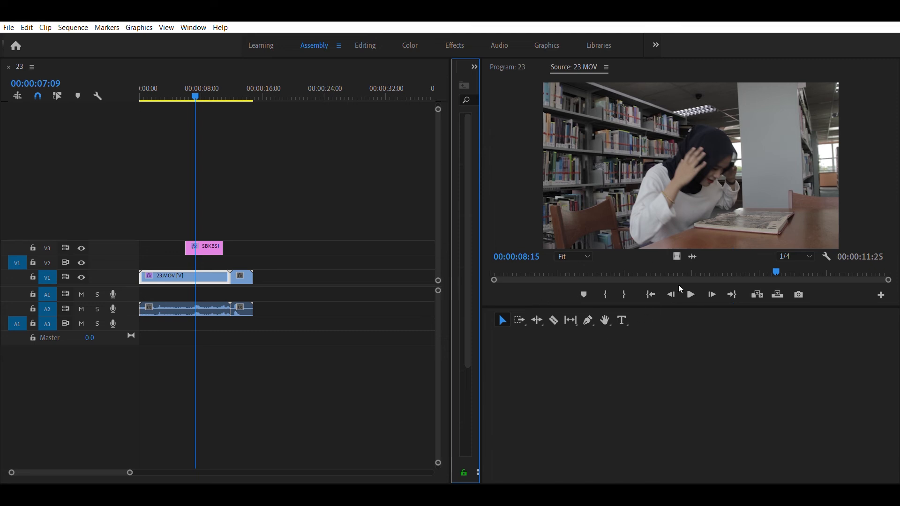
{"action": "left_click", "coordinate": [487, 312]}
{"action": "left_click", "coordinate": [488, 80]}
{"action": "left_click", "coordinate": [471, 72]}
{"action": "left_click", "coordinate": [558, 343]}
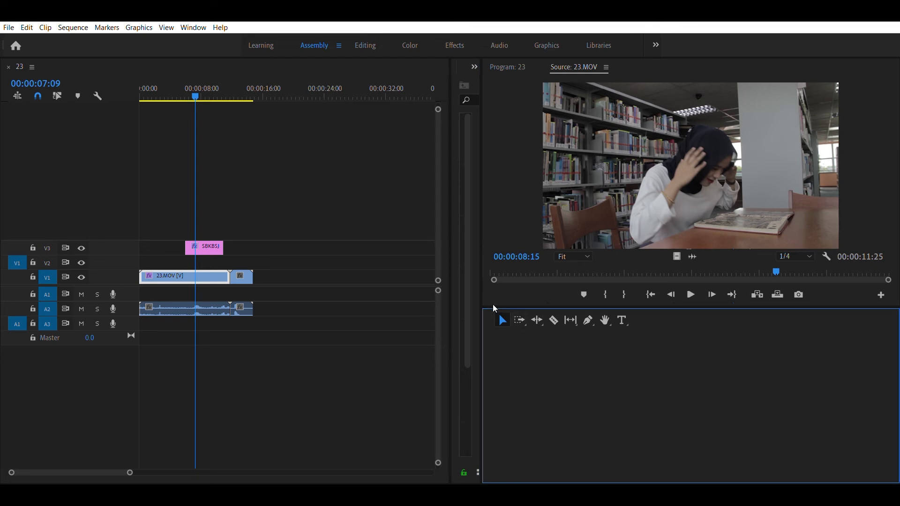
- Switch to the Editing workspace and return the playhead to the start of the sequence
{"action": "left_click", "coordinate": [370, 46]}
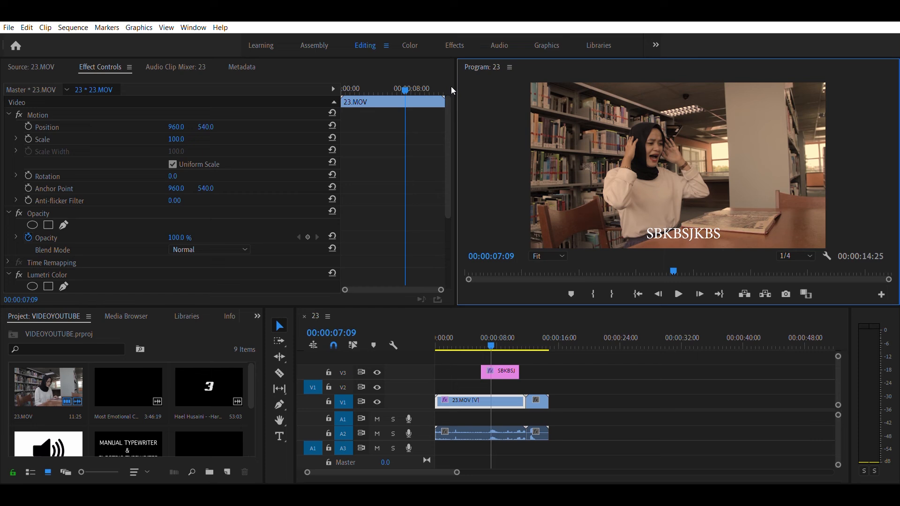
{"action": "left_click", "coordinate": [452, 325]}
{"action": "key", "text": "Home"}
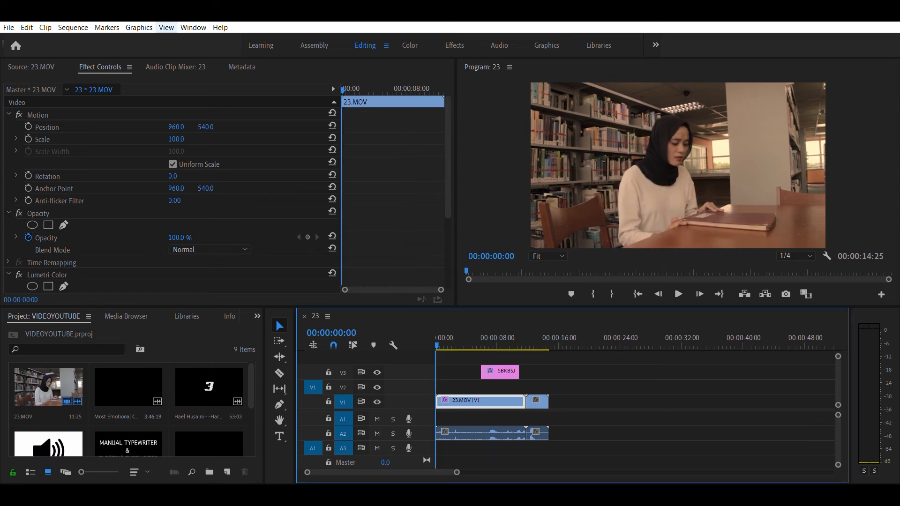